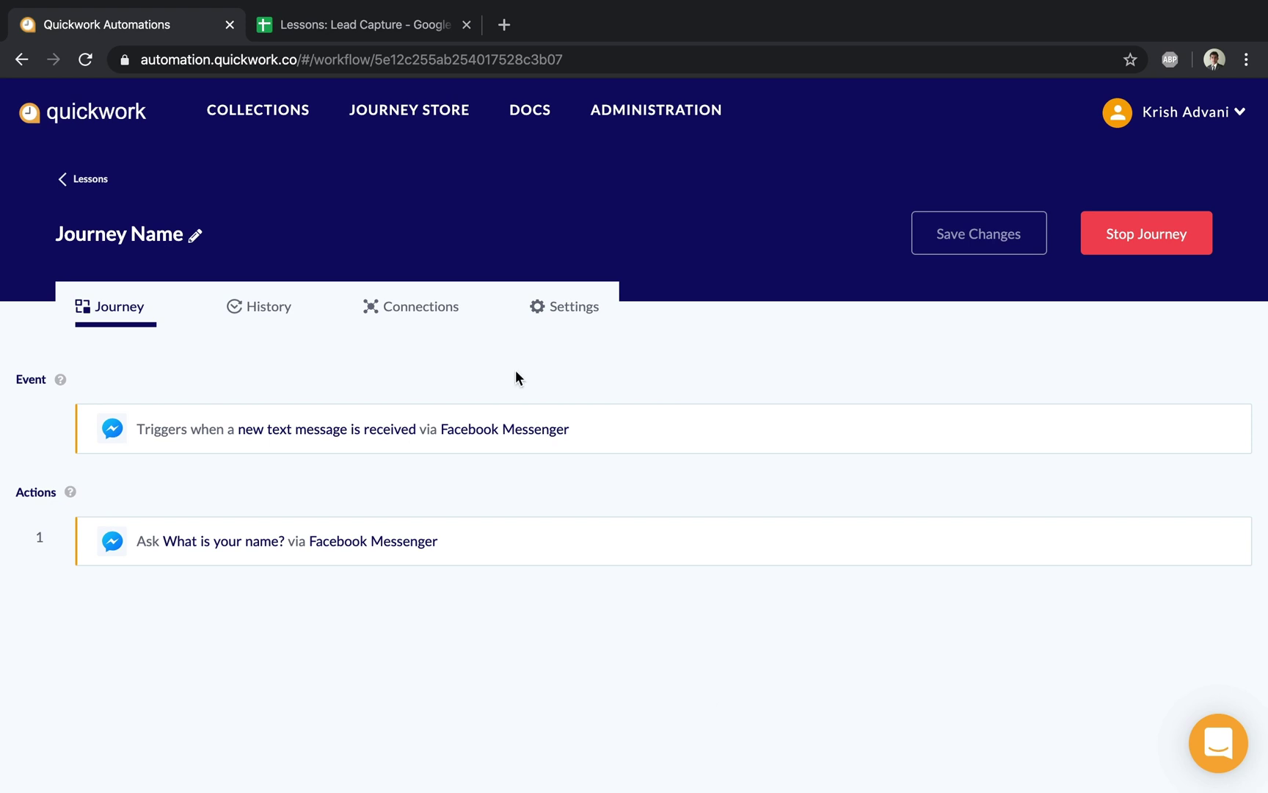
# Check the Lessons: Lead Capture spreadsheet tab, then return to the Quickwork journey page
pyautogui.click(344, 24)
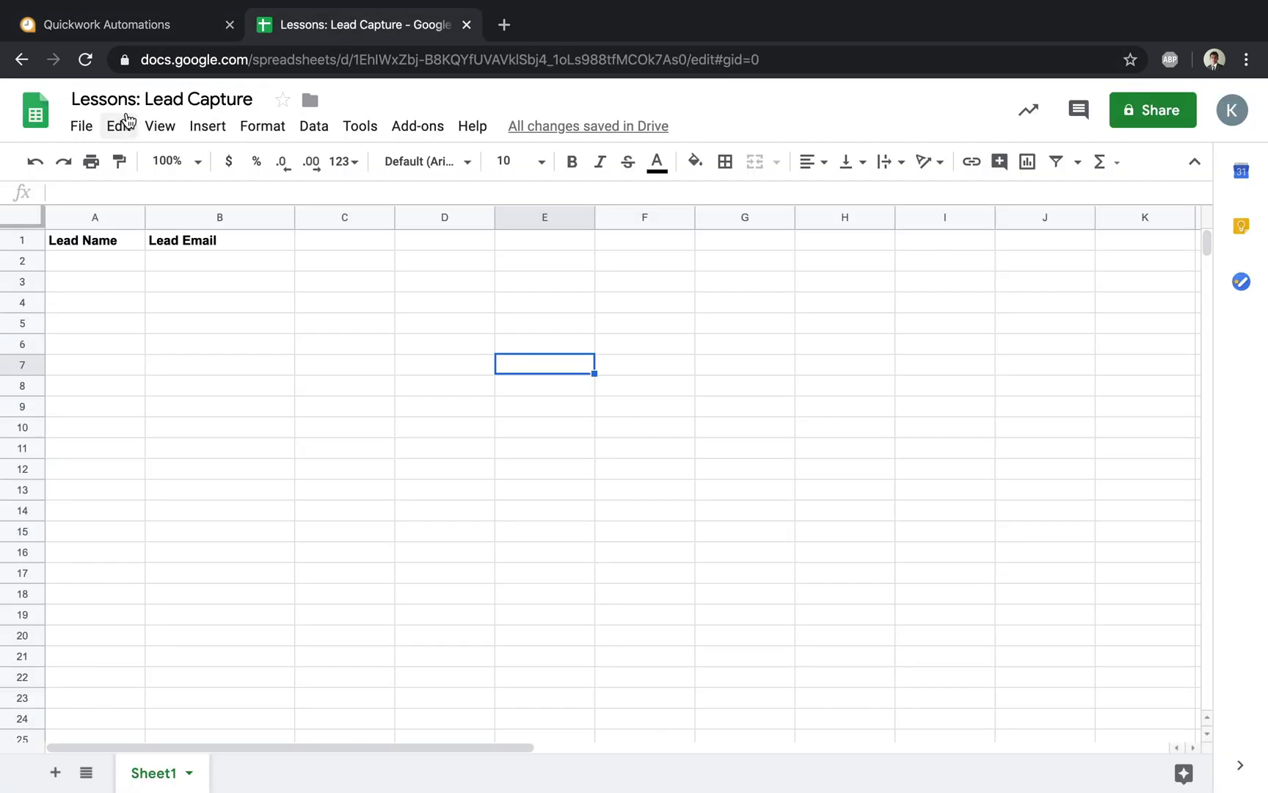
pyautogui.click(132, 32)
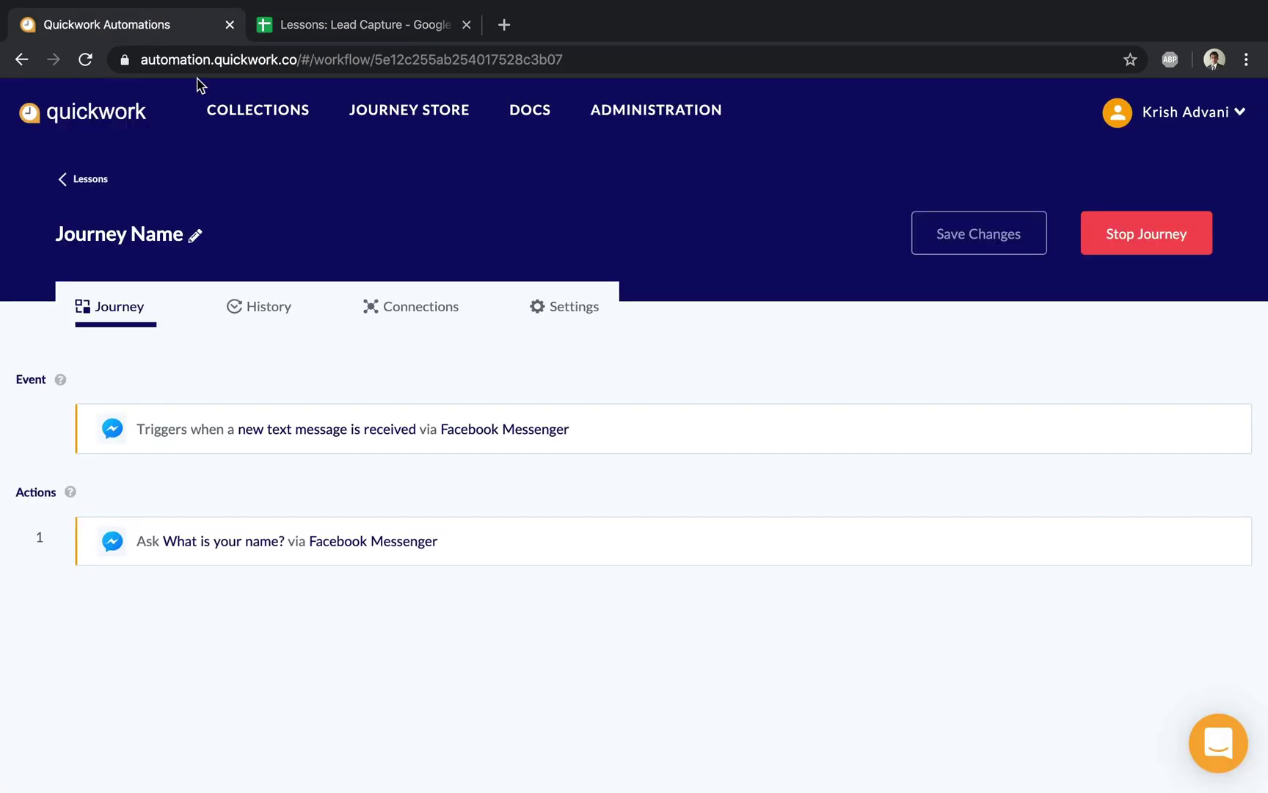
# Stop the running journey and duplicate the 'What is your name?' question step
pyautogui.click(1110, 251)
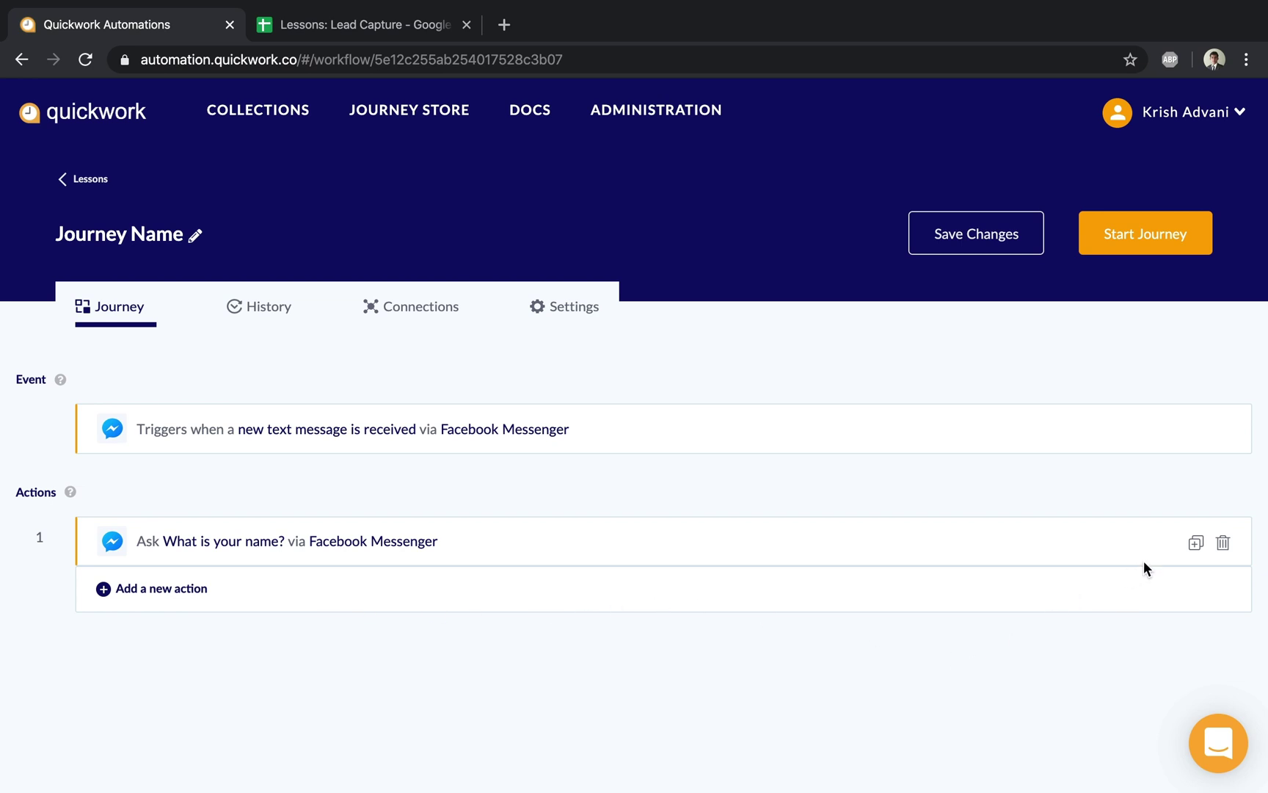
pyautogui.click(1196, 543)
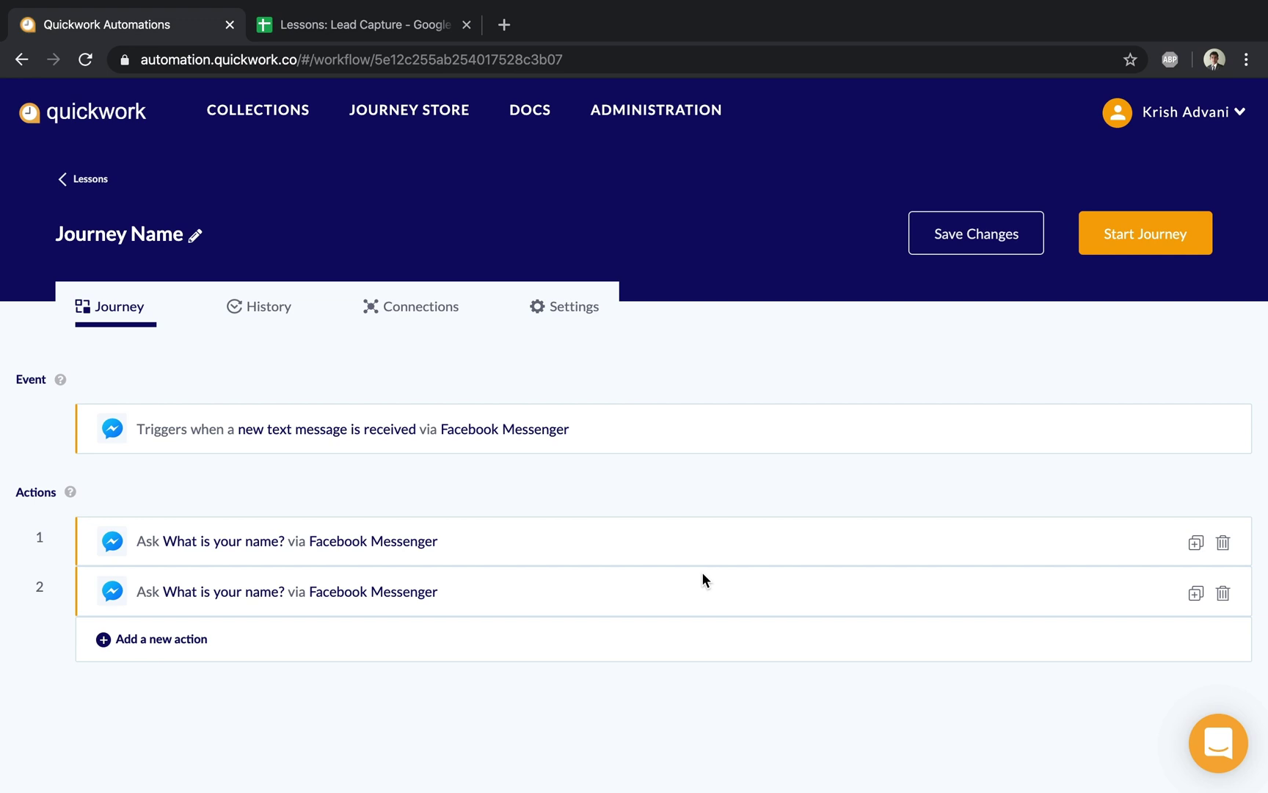
# Change step 2 to ask 'What is your email?' with an Email answer type and an incorrect-email retry message
pyautogui.click(643, 604)
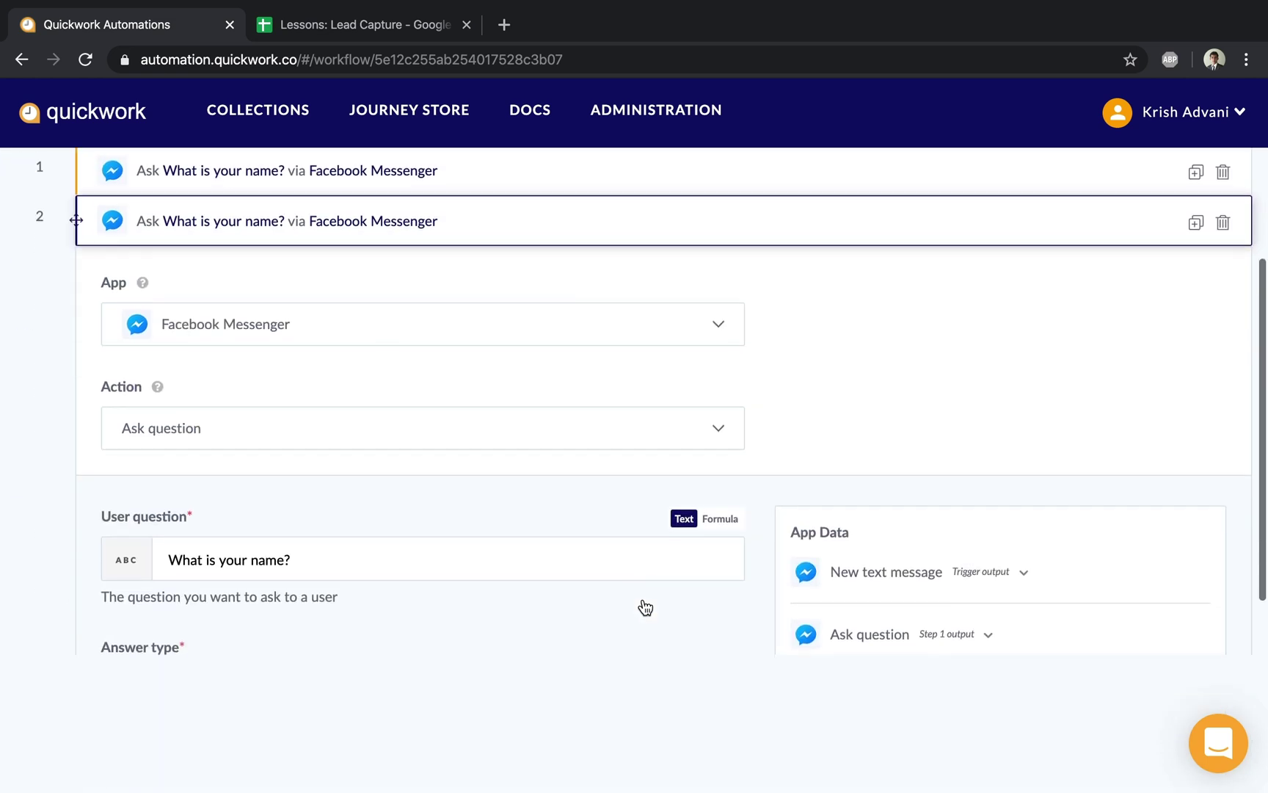
pyautogui.scroll(-3, 645, 606)
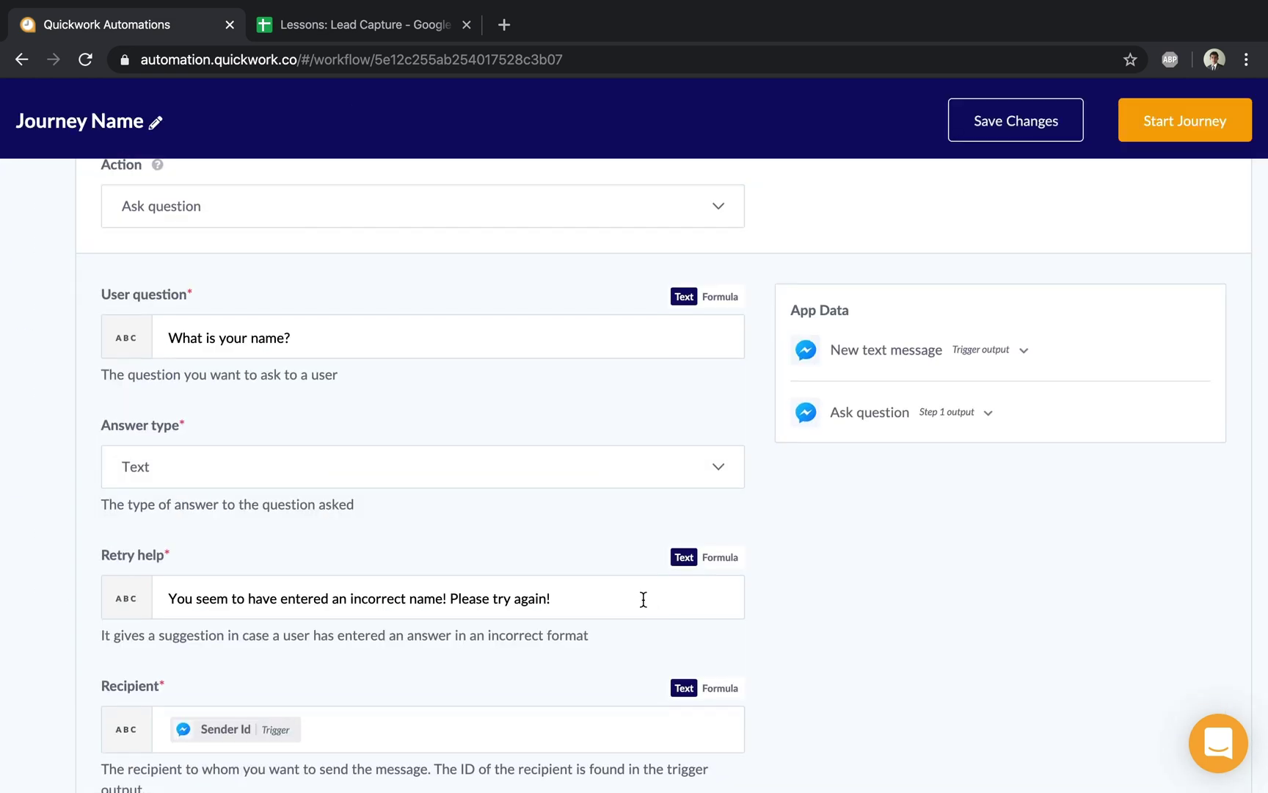
pyautogui.doubleClick(270, 338)
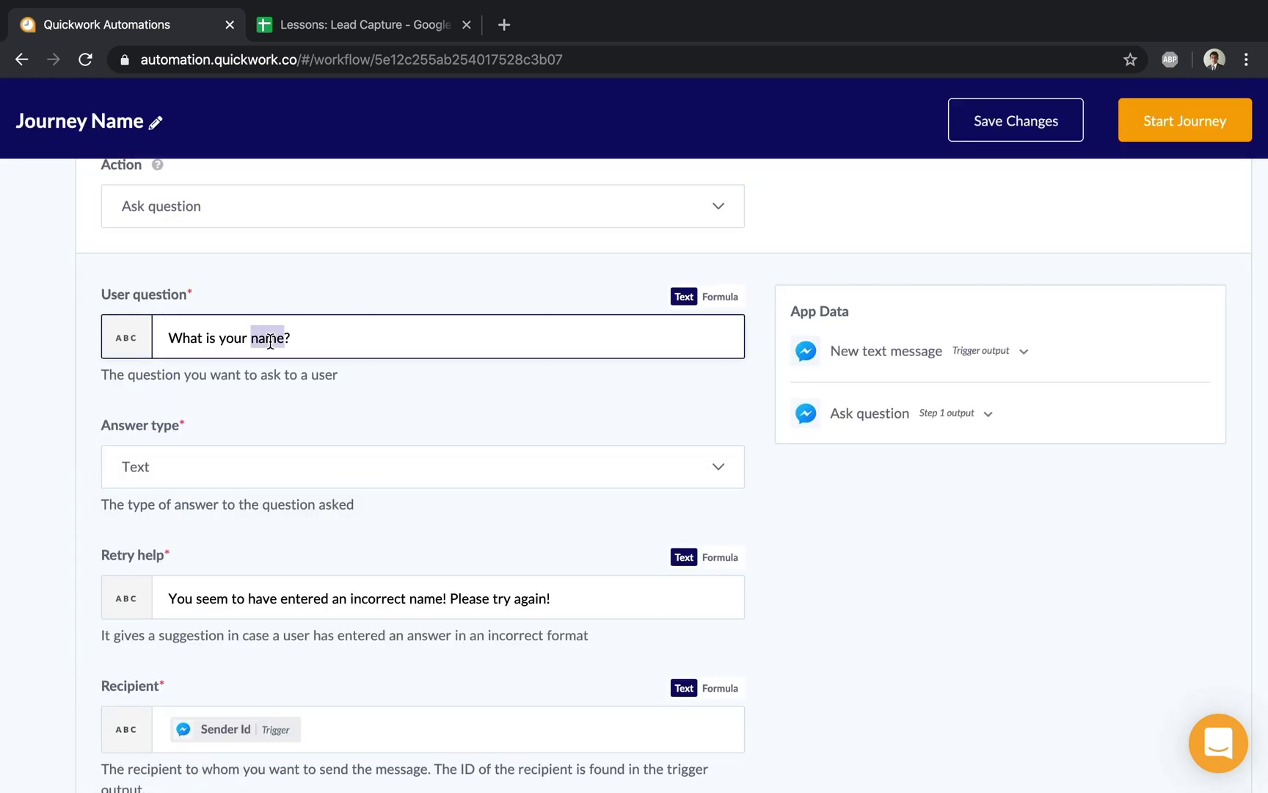
pyautogui.write('email')
pyautogui.scroll(-2, 395, 454)
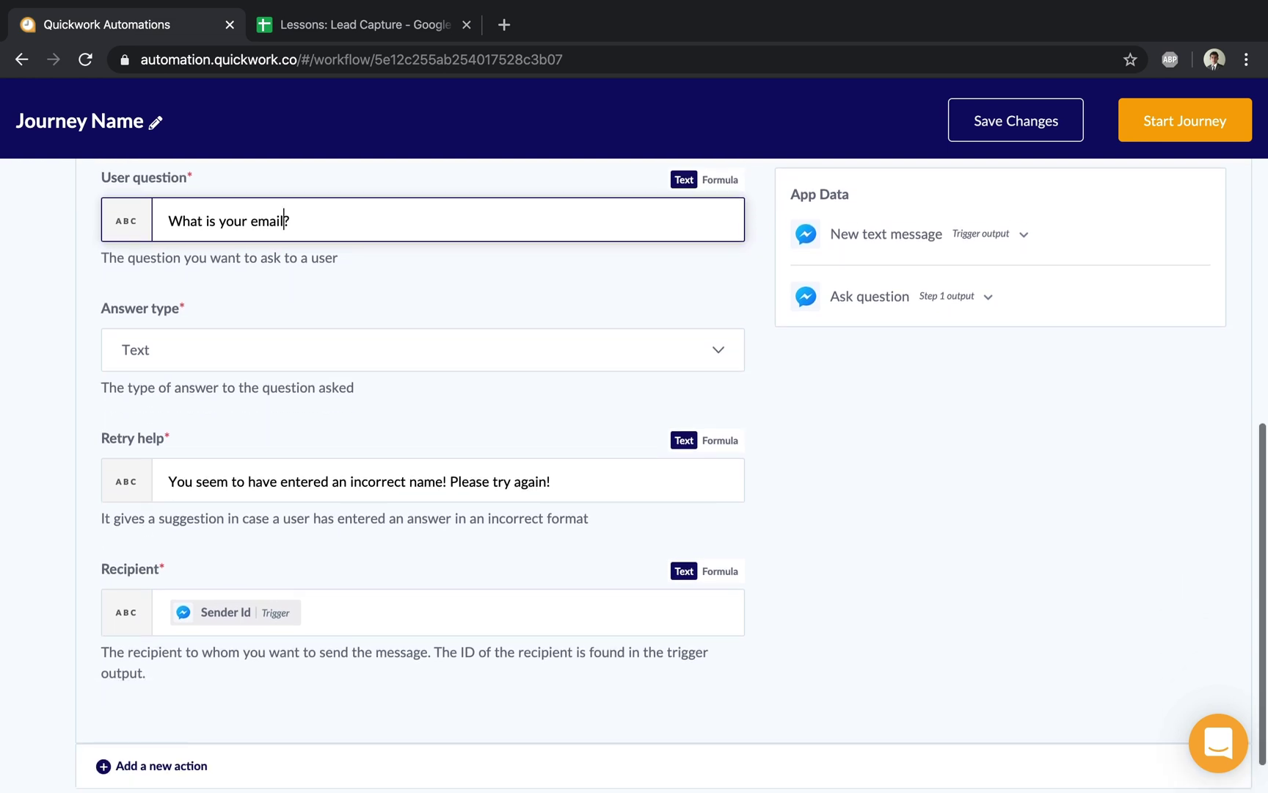
pyautogui.doubleClick(426, 482)
pyautogui.write('email')
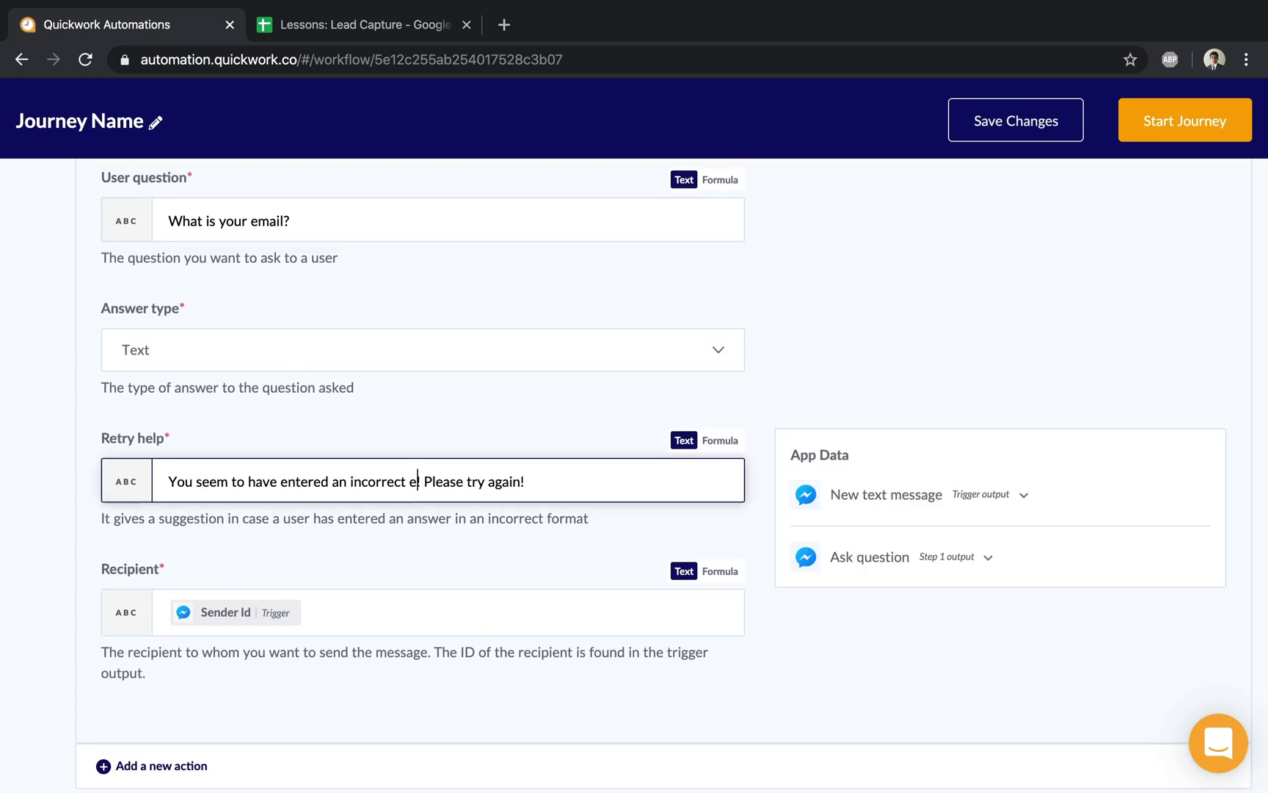
pyautogui.write('!')
pyautogui.click(280, 349)
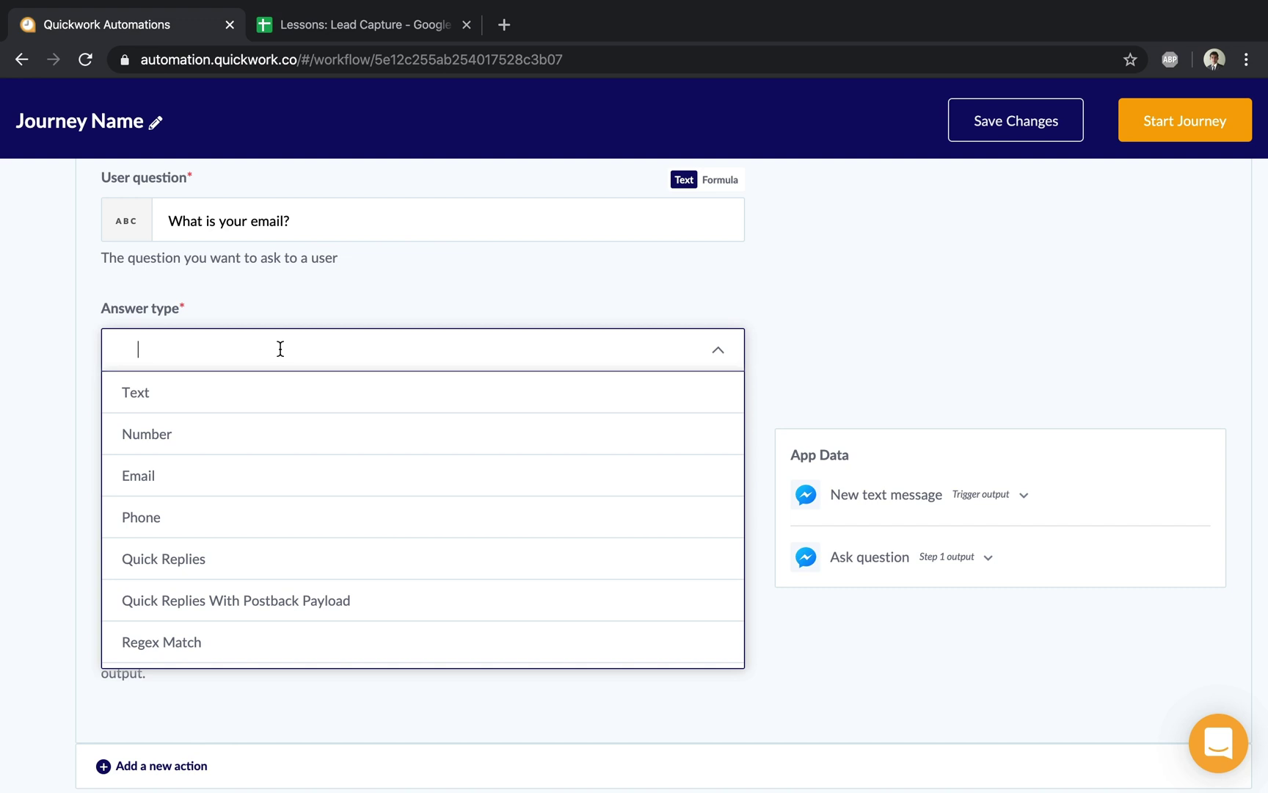
pyautogui.click(195, 479)
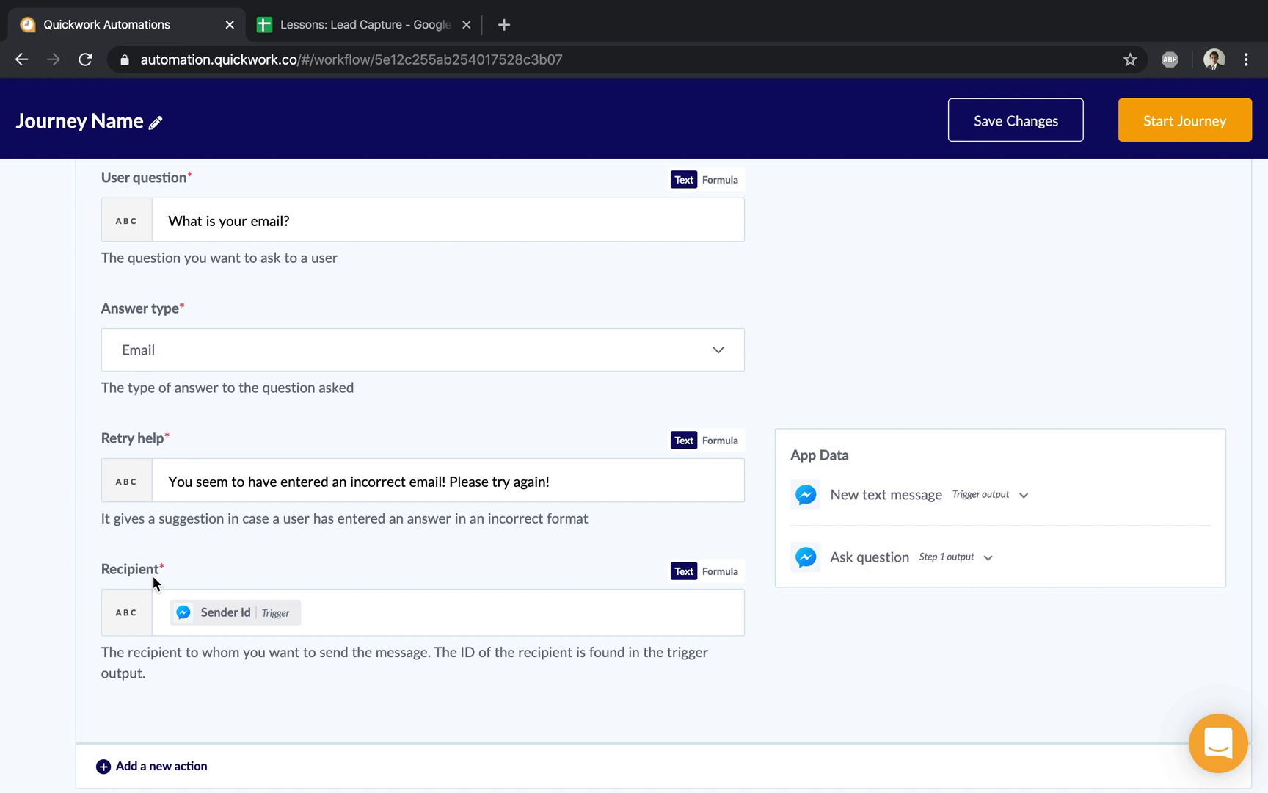
pyautogui.scroll(5, 152, 575)
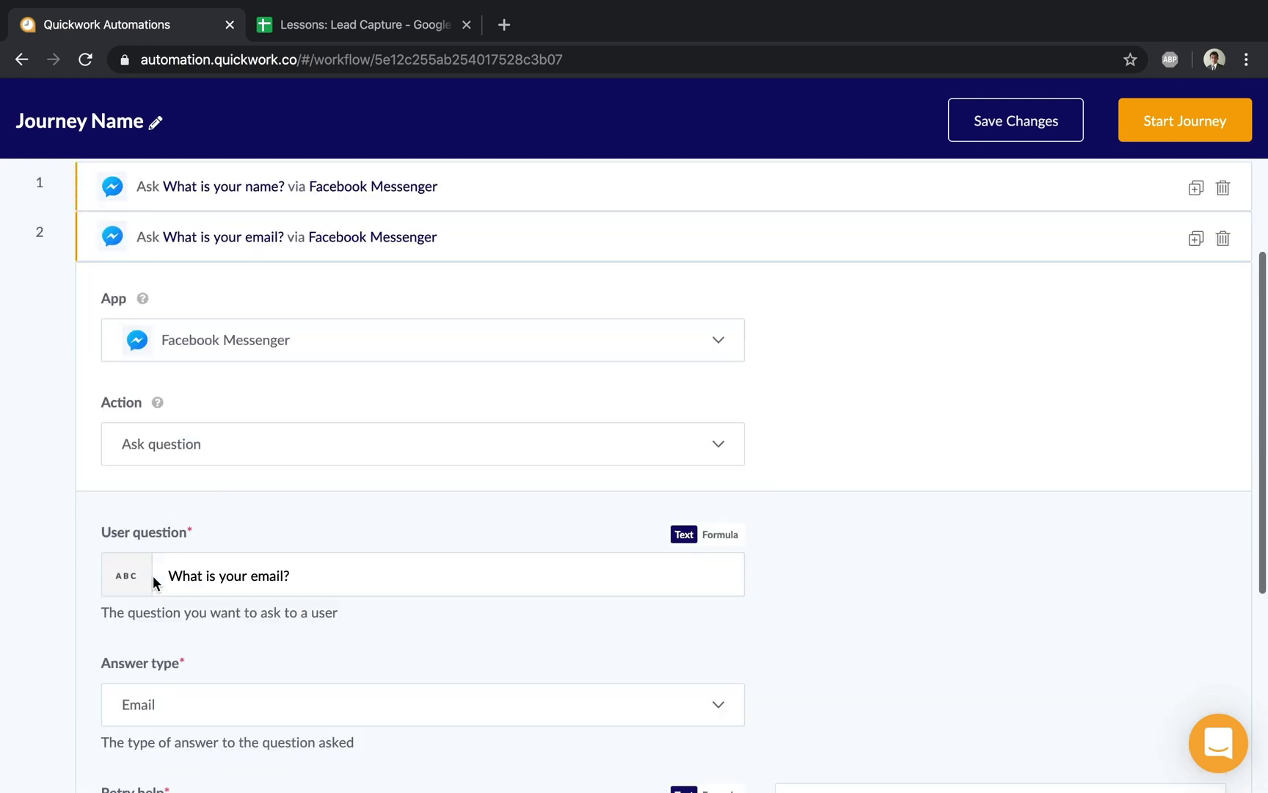
pyautogui.click(255, 273)
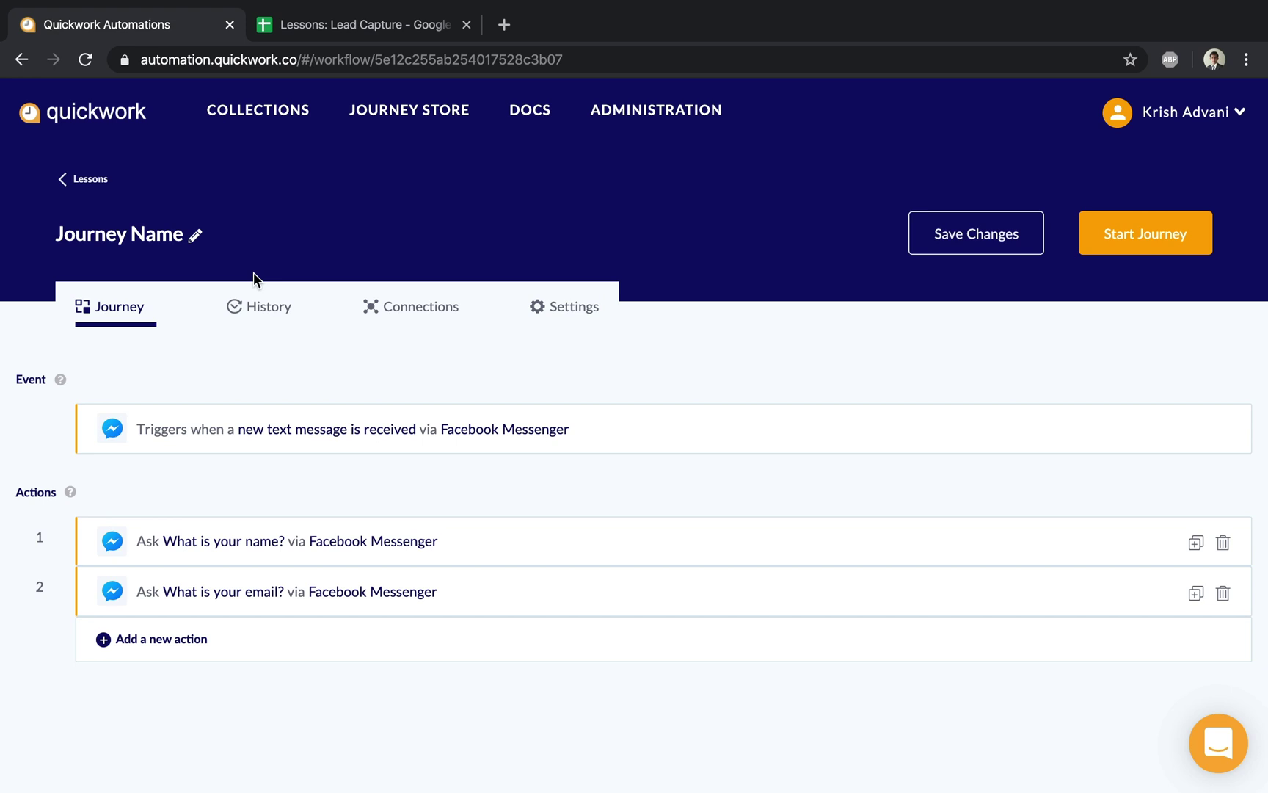
# Add a third simple action using the Google Sheets app's Add row action
pyautogui.click(159, 639)
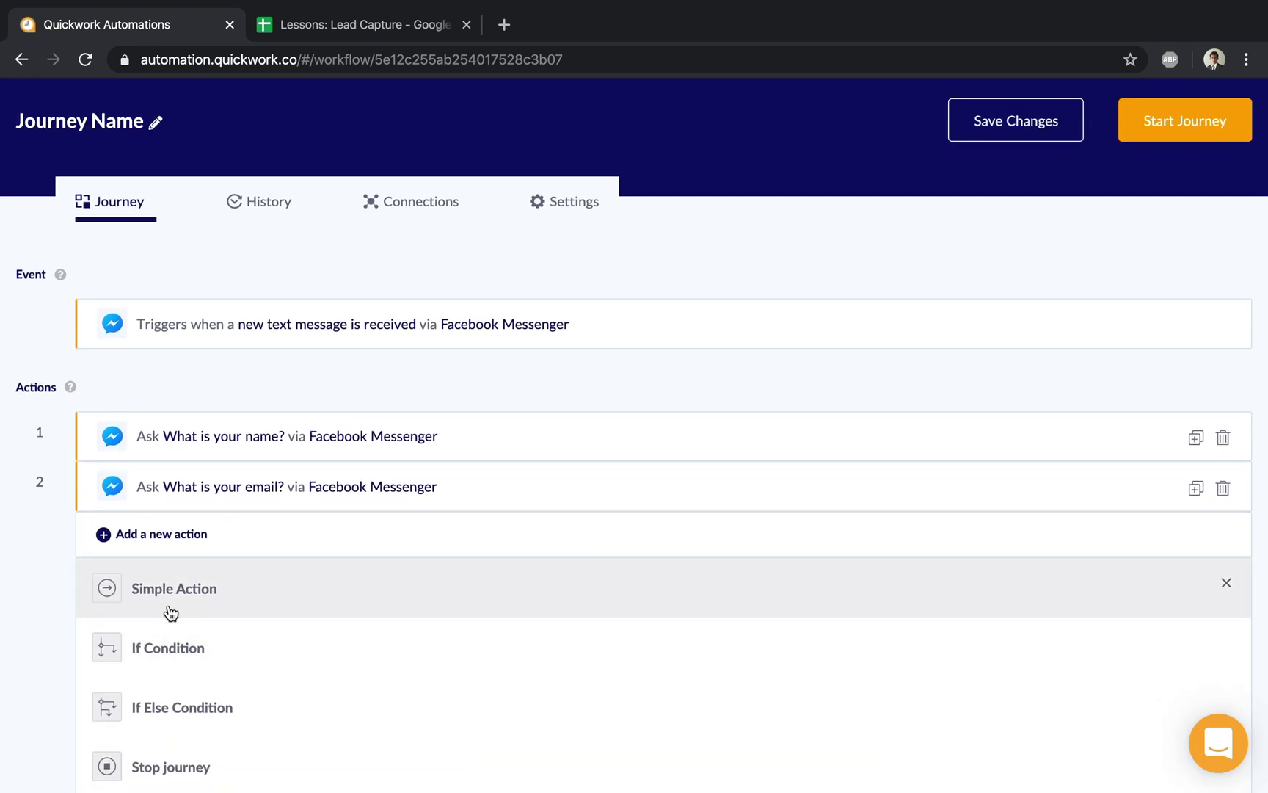
pyautogui.click(172, 608)
pyautogui.click(182, 651)
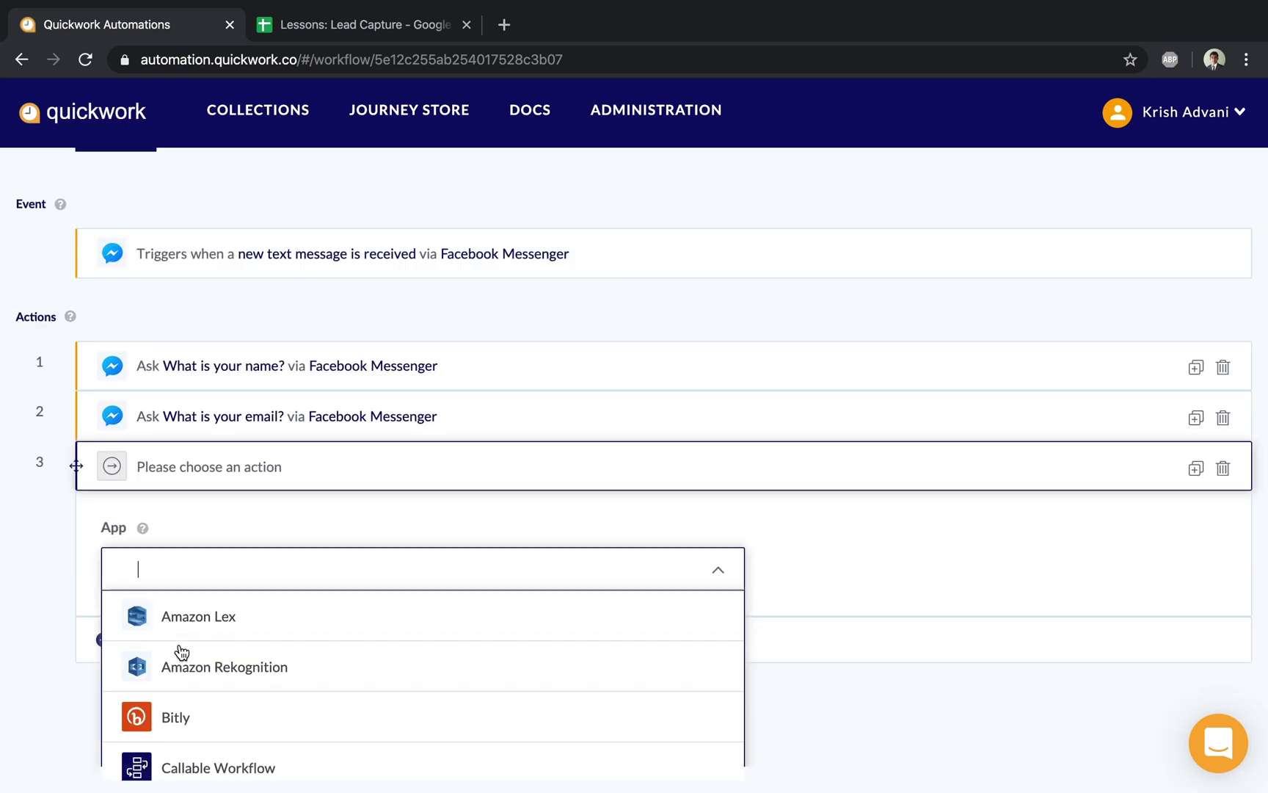
pyautogui.write('Shee')
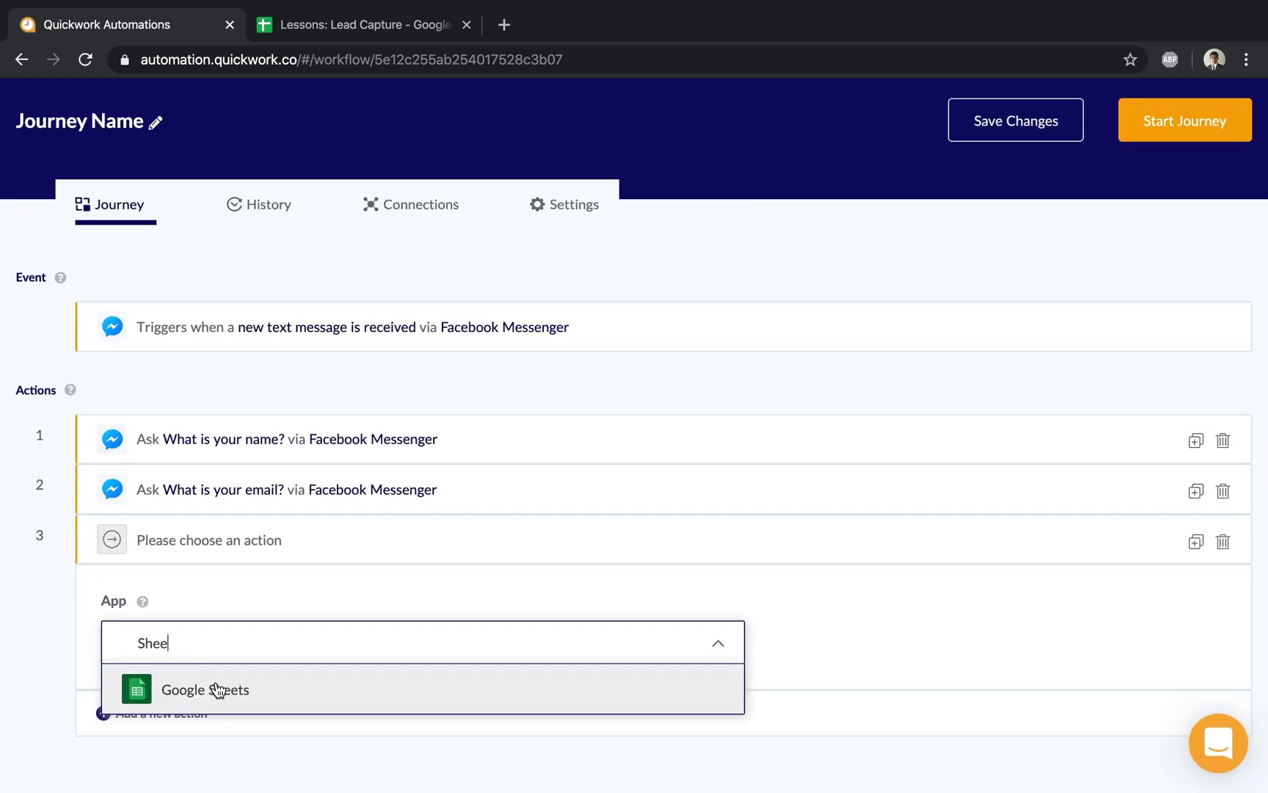
pyautogui.click(220, 688)
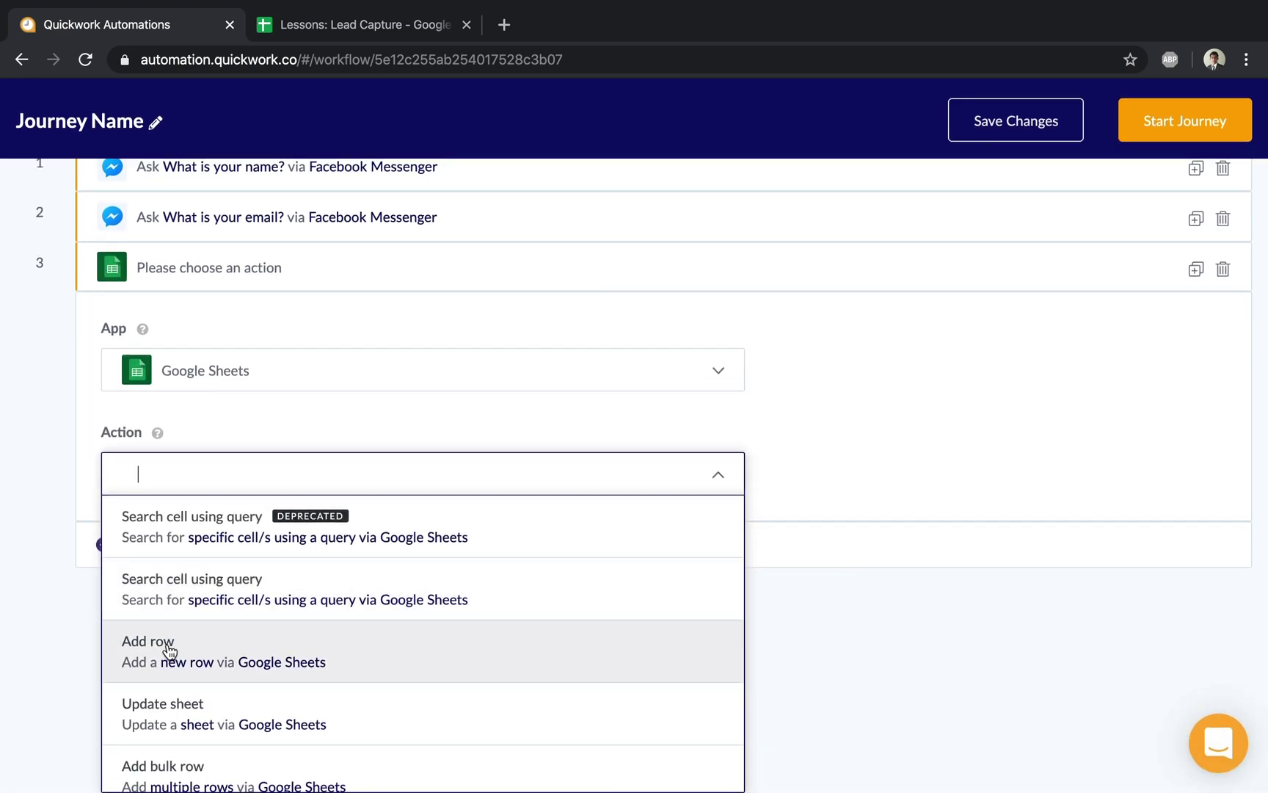
pyautogui.scroll(-3, 177, 671)
pyautogui.scroll(3, 177, 669)
pyautogui.click(178, 661)
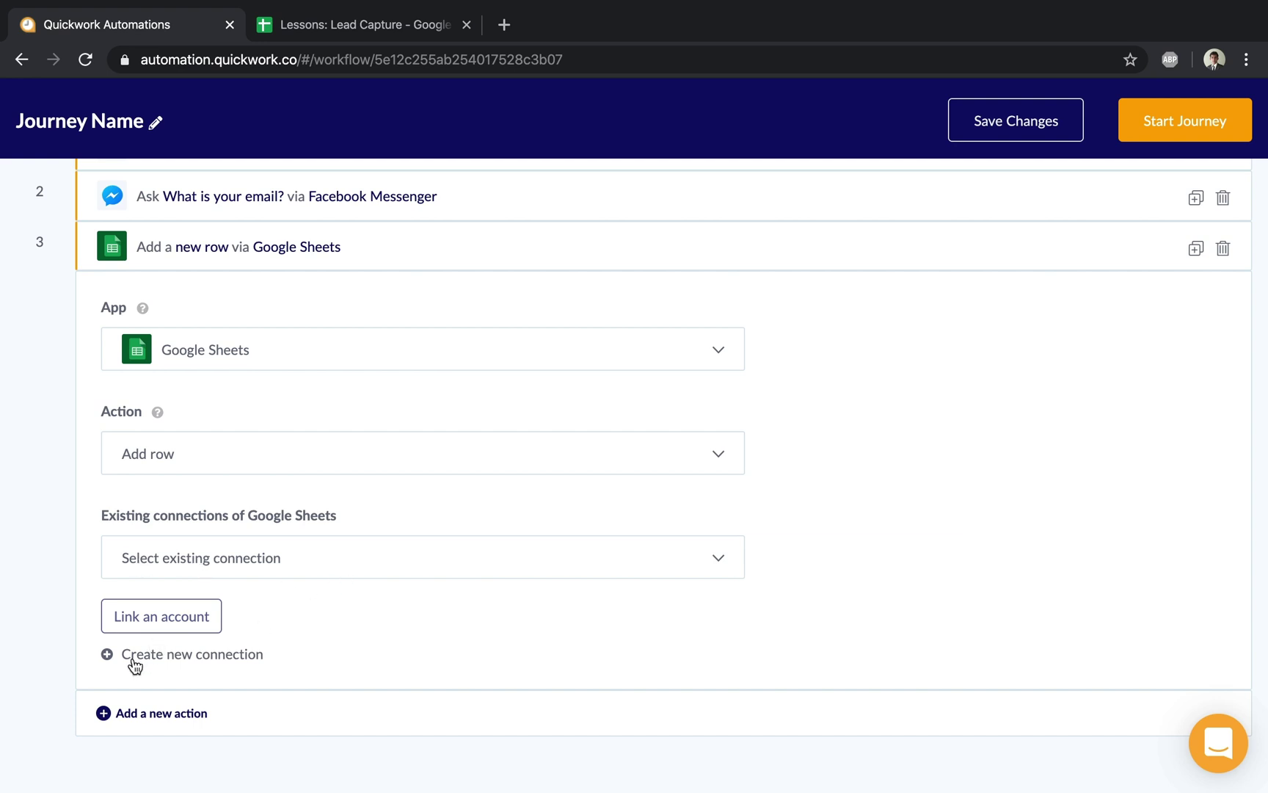
# Create a Google Sheets connection named 'For lecture 2 connection' and authorise the Google account
pyautogui.click(213, 654)
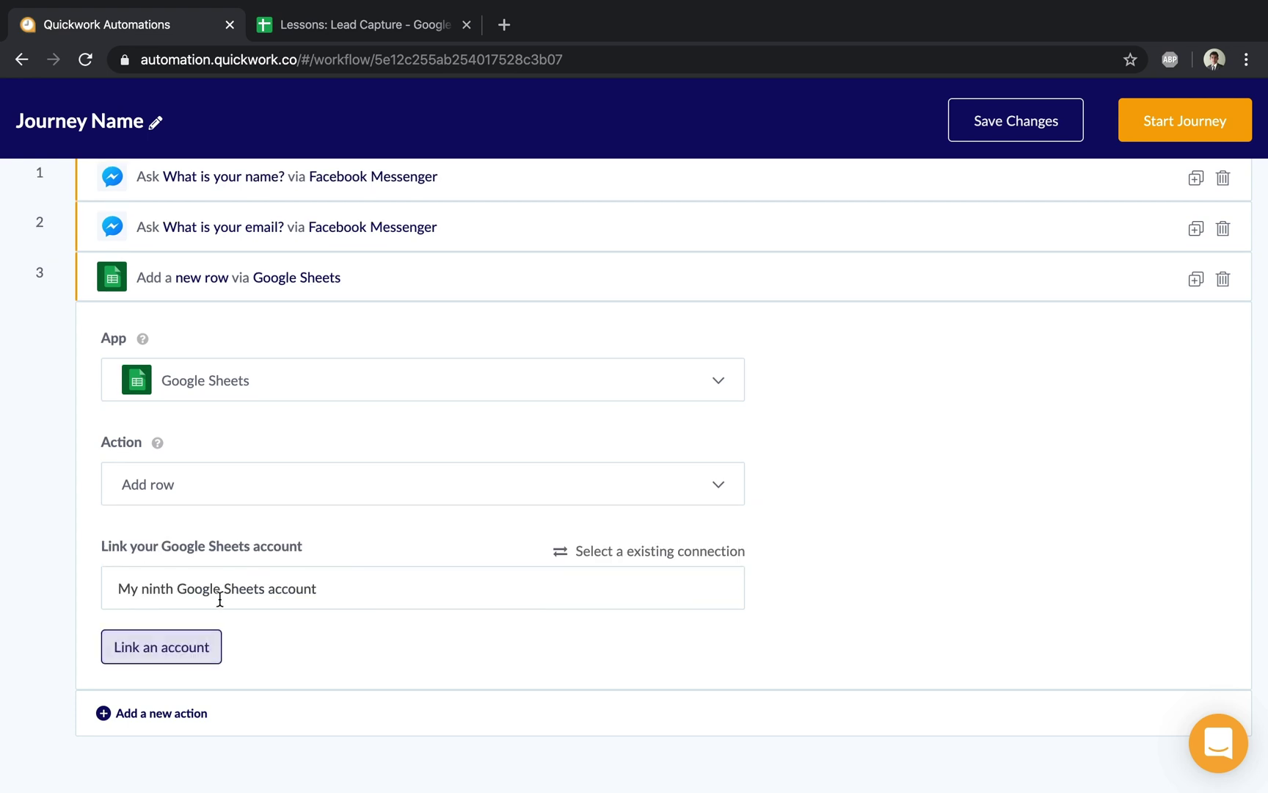
pyautogui.tripleClick(241, 587)
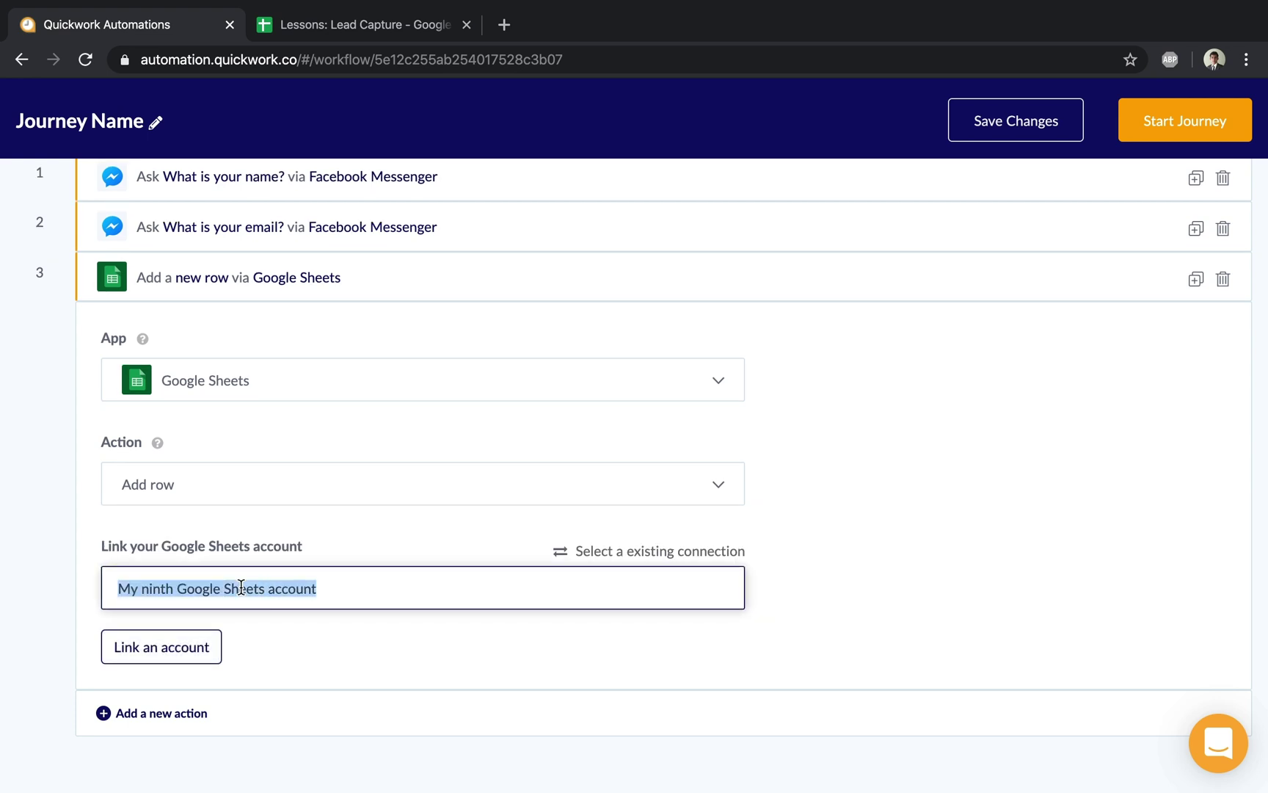
pyautogui.write('For lectur')
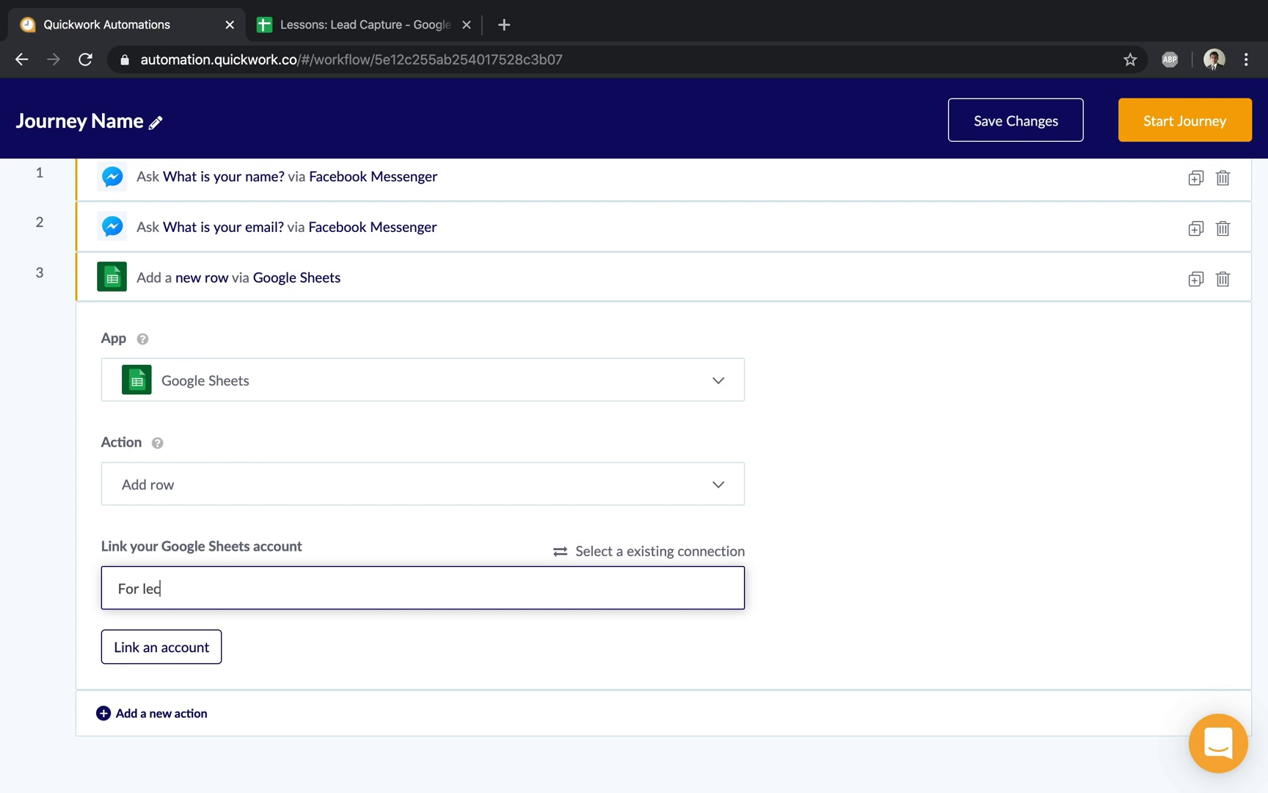
pyautogui.write('e 2 connection')
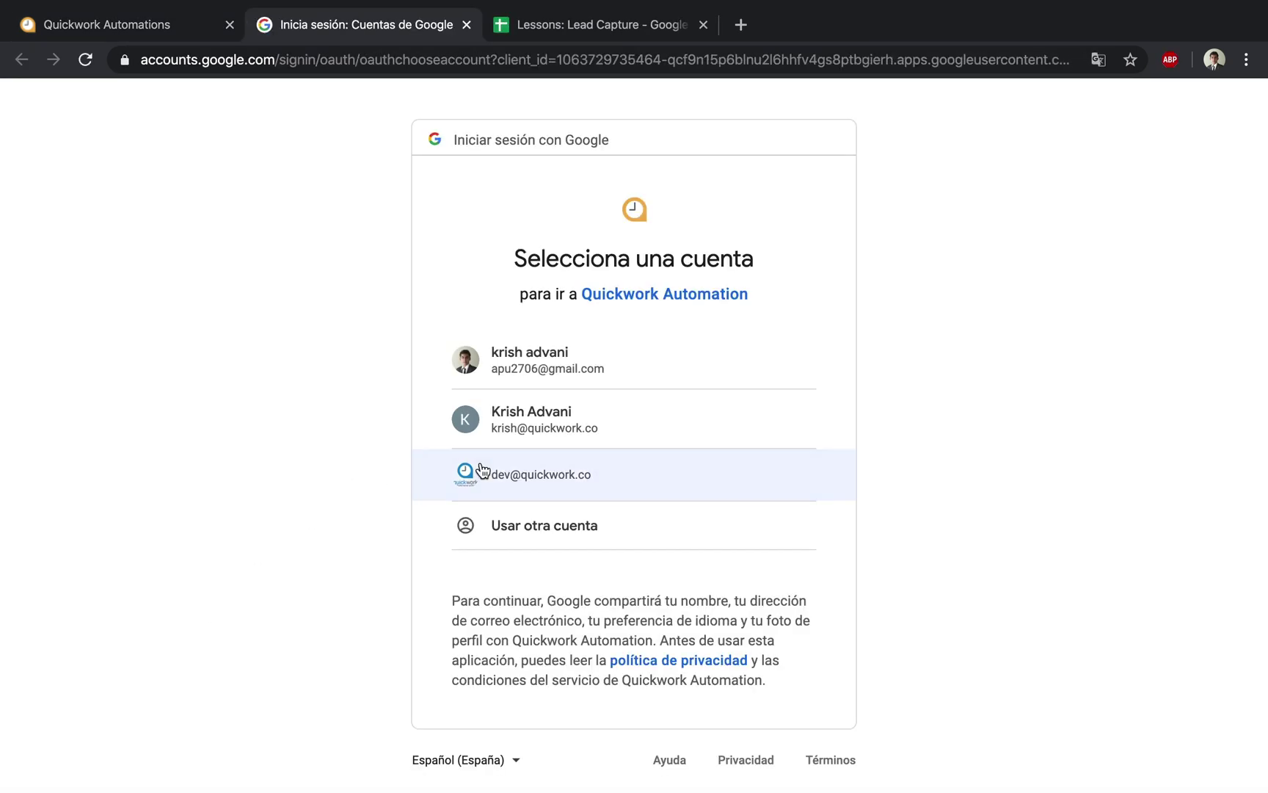
pyautogui.click(515, 444)
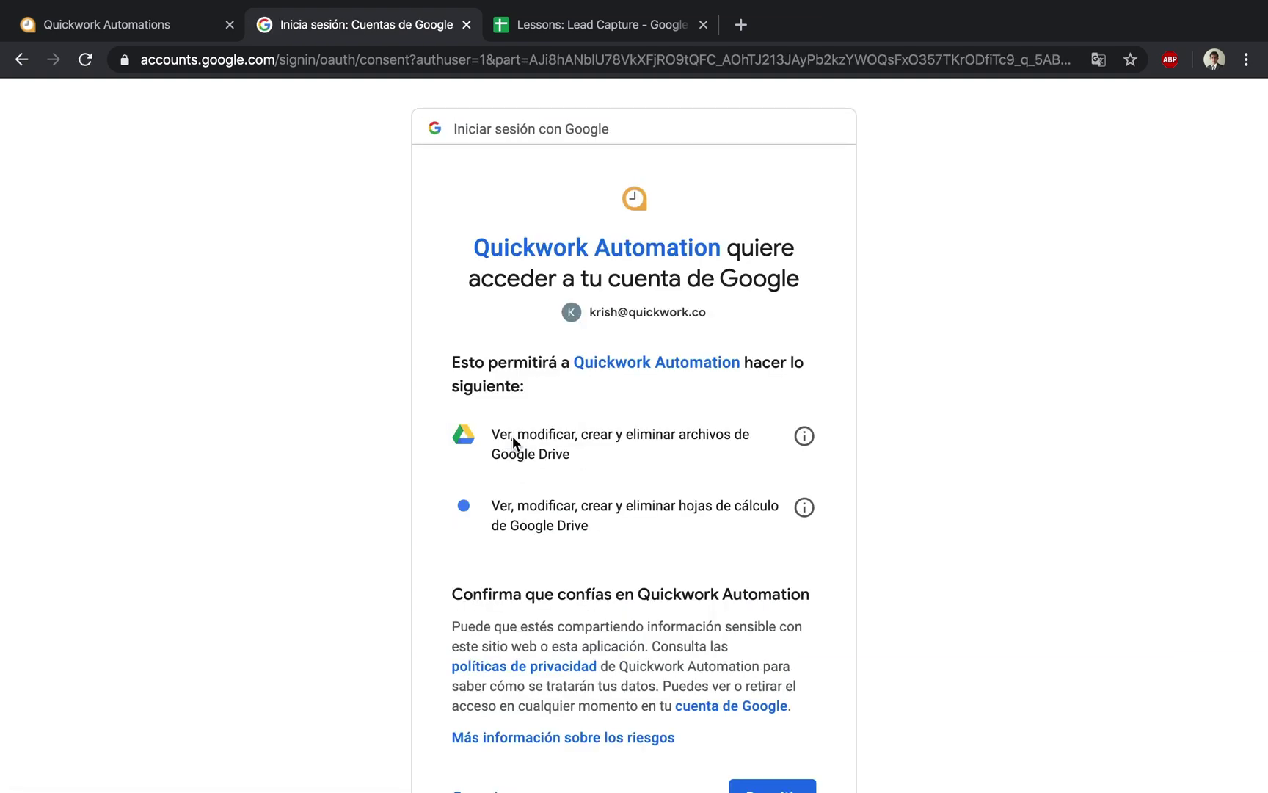
pyautogui.scroll(-3, 512, 436)
pyautogui.click(804, 648)
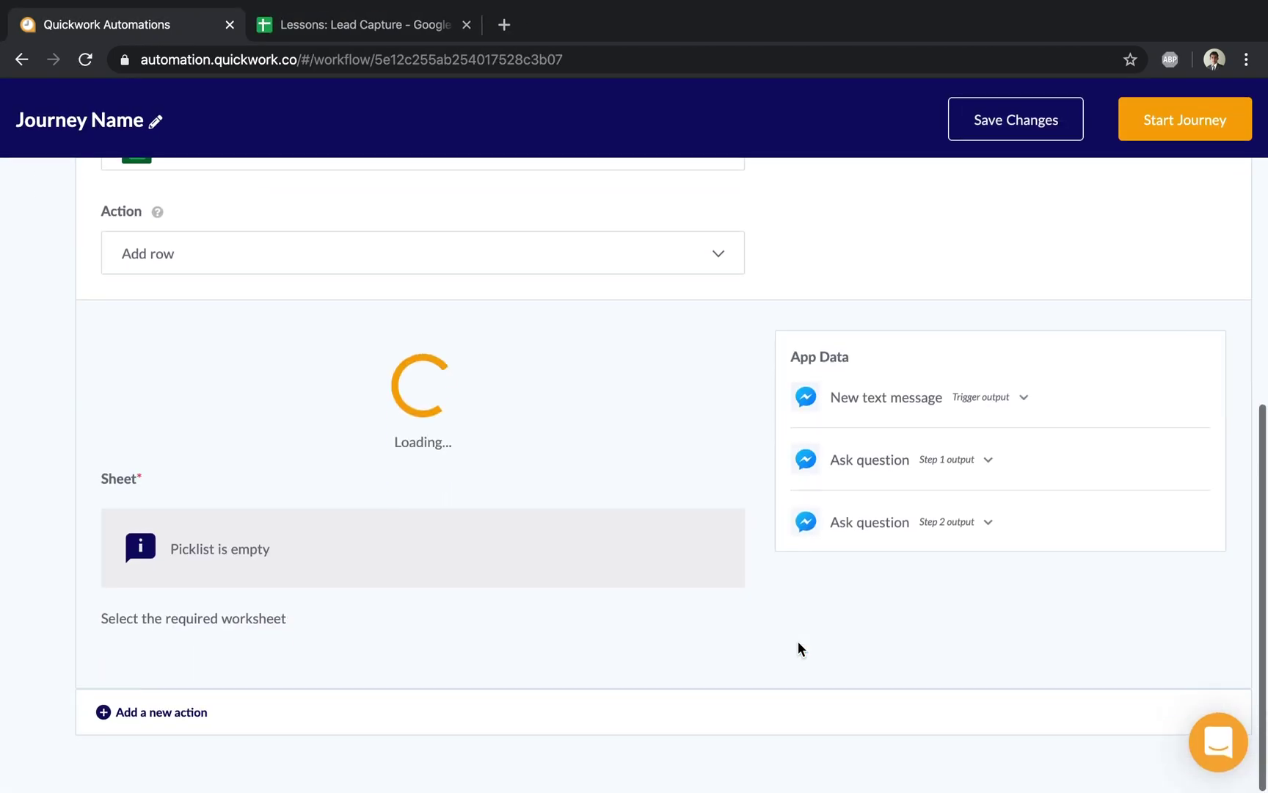
# Choose the Lessons: Lead Capture spreadsheet for the Add row action
pyautogui.click(254, 396)
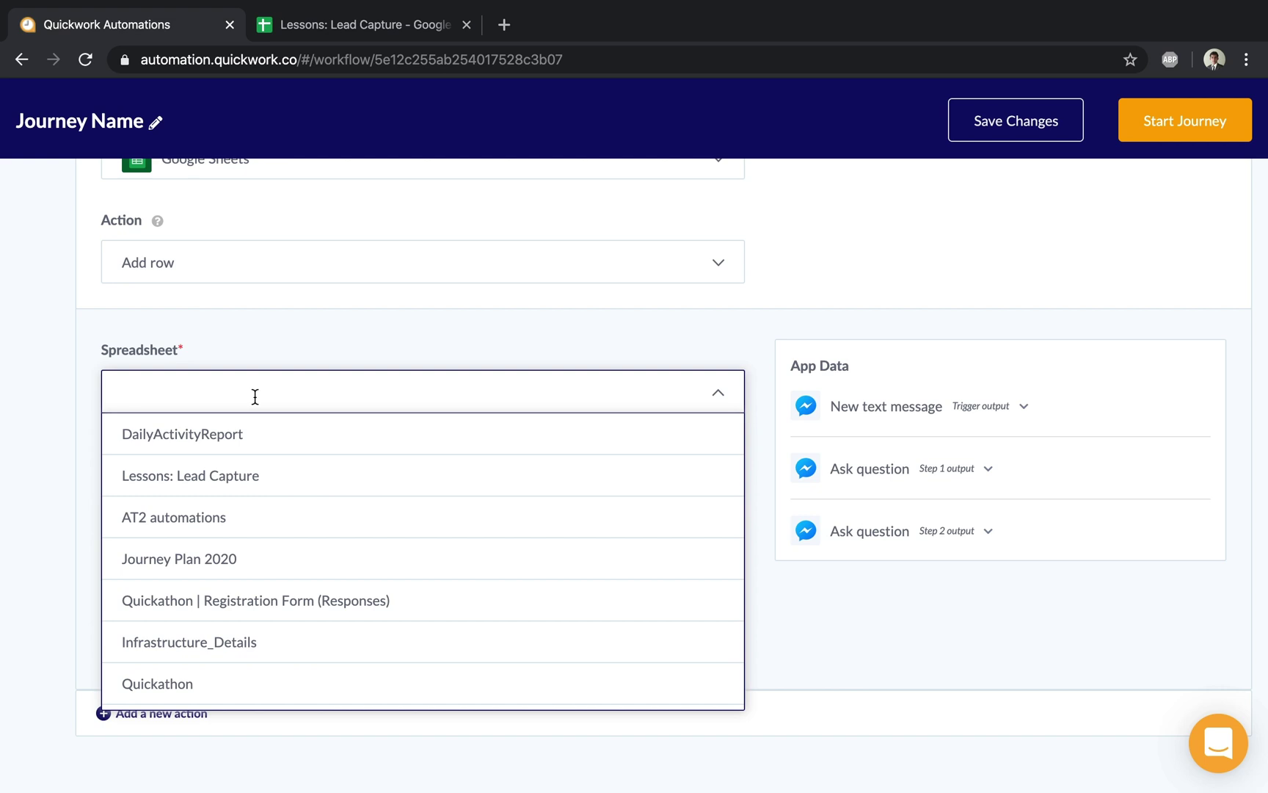
pyautogui.write('lesson')
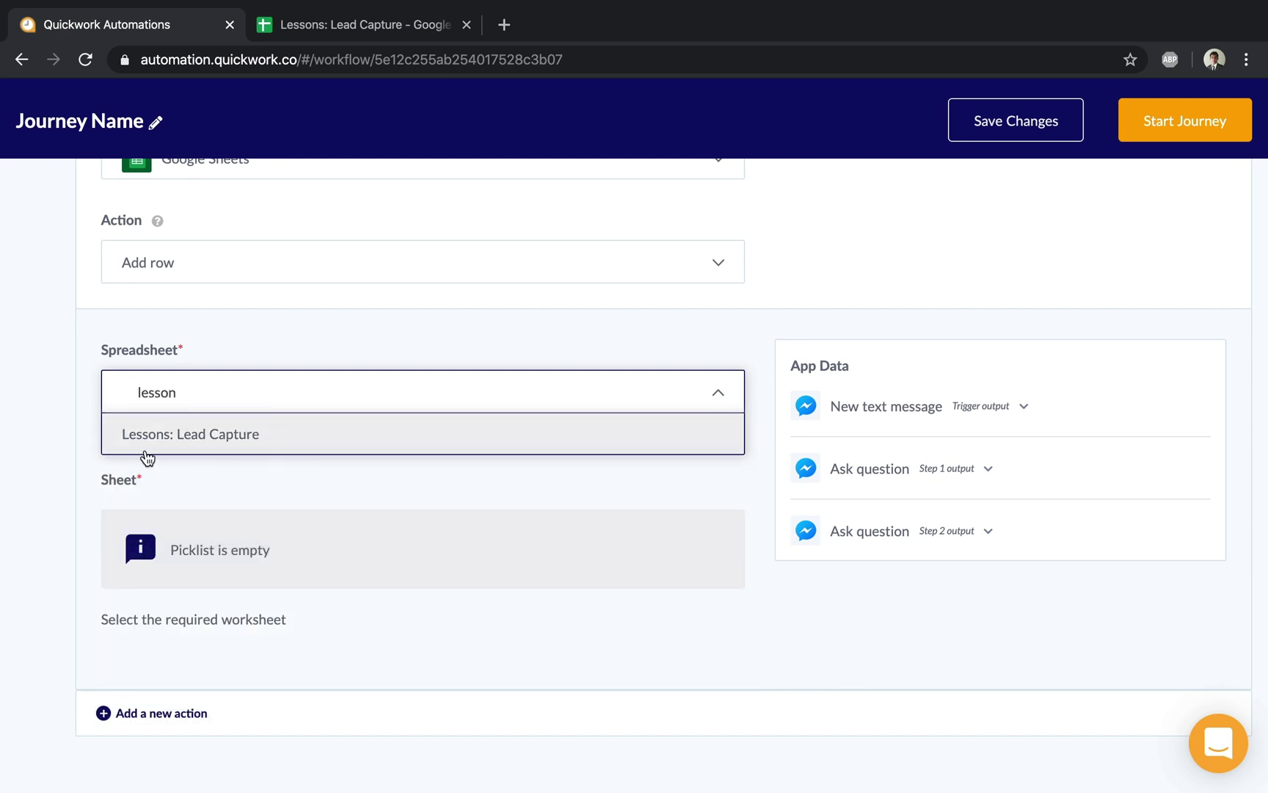
pyautogui.click(204, 439)
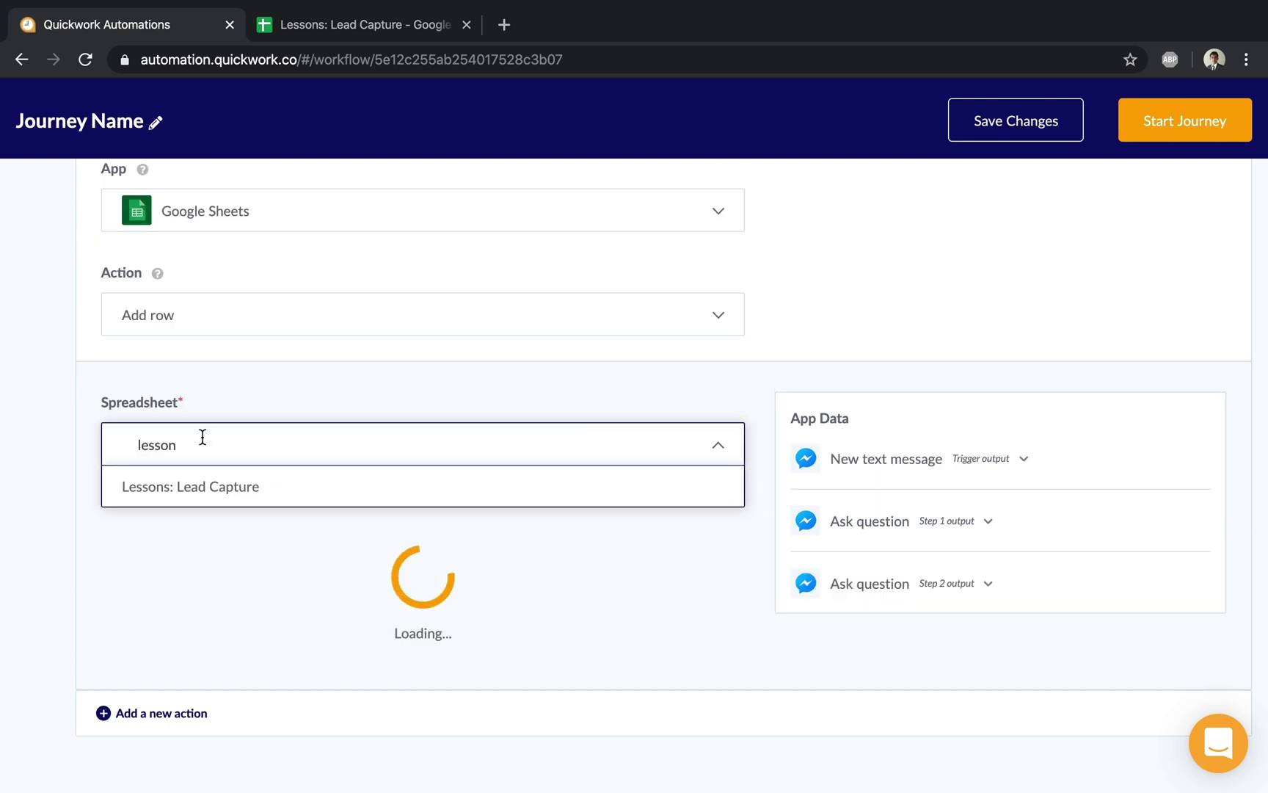
pyautogui.click(180, 452)
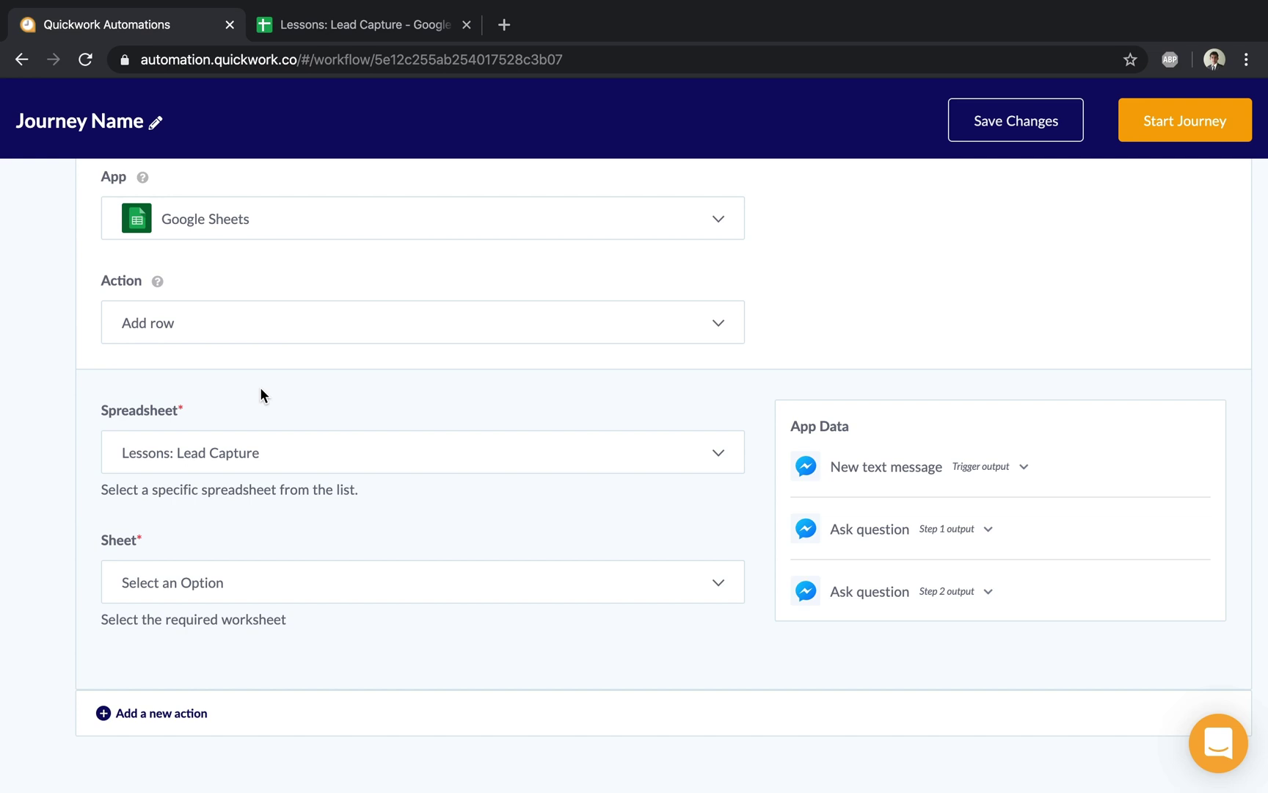
# Confirm the worksheet name in the spreadsheet, then select Sheet1 as the target worksheet
pyautogui.click(376, 26)
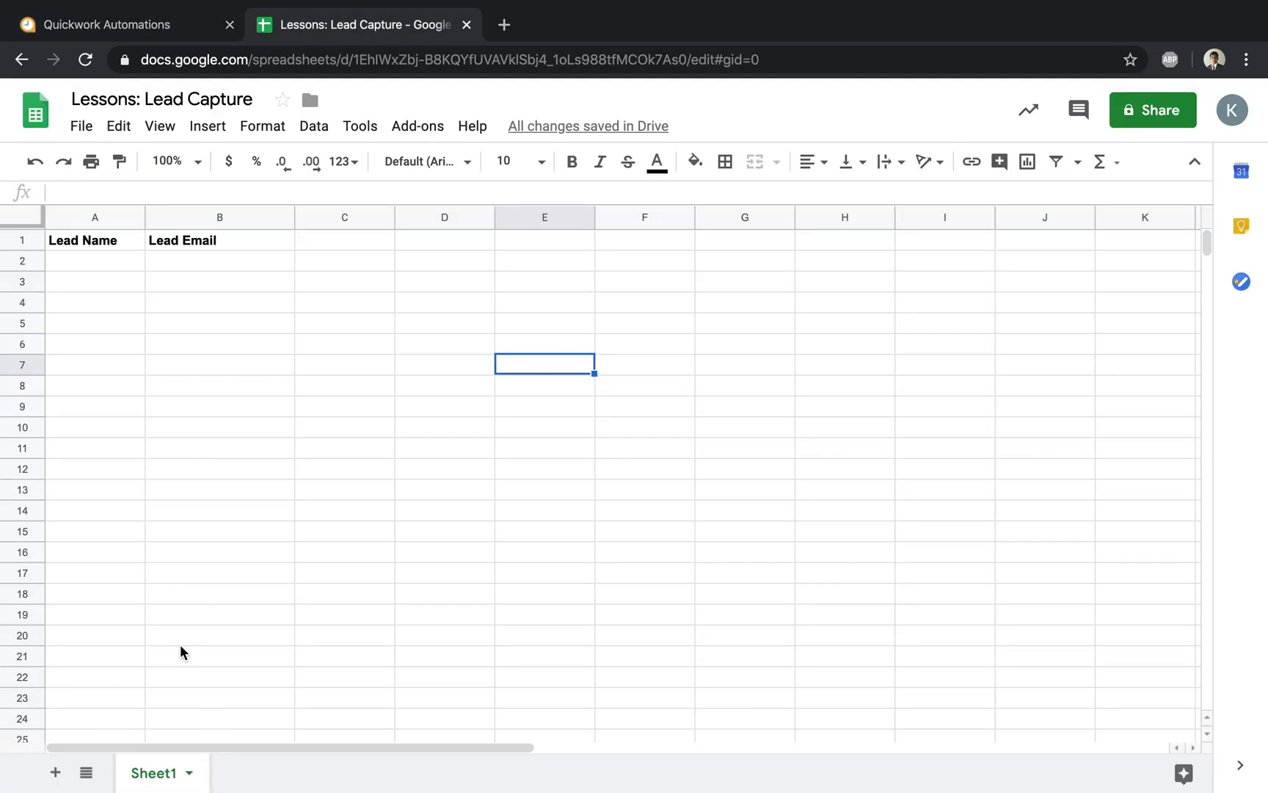
pyautogui.click(133, 32)
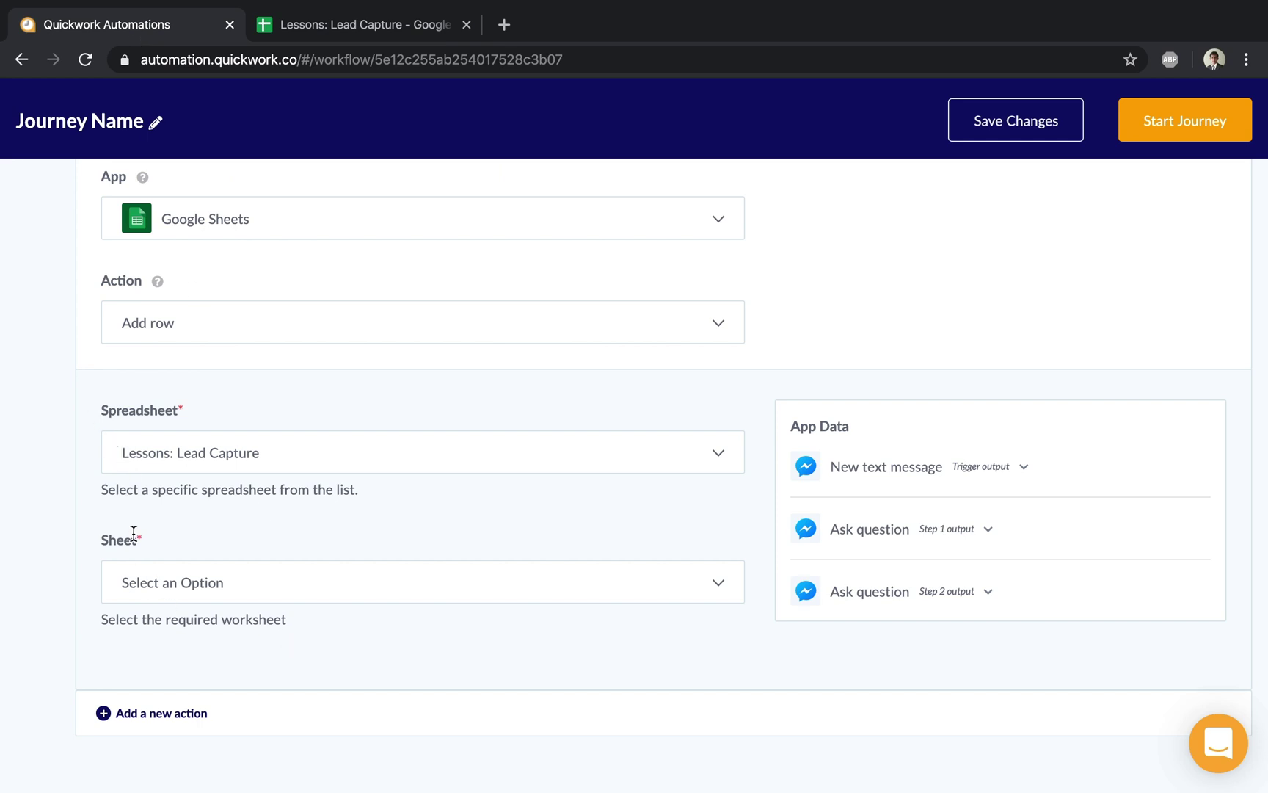
pyautogui.click(161, 593)
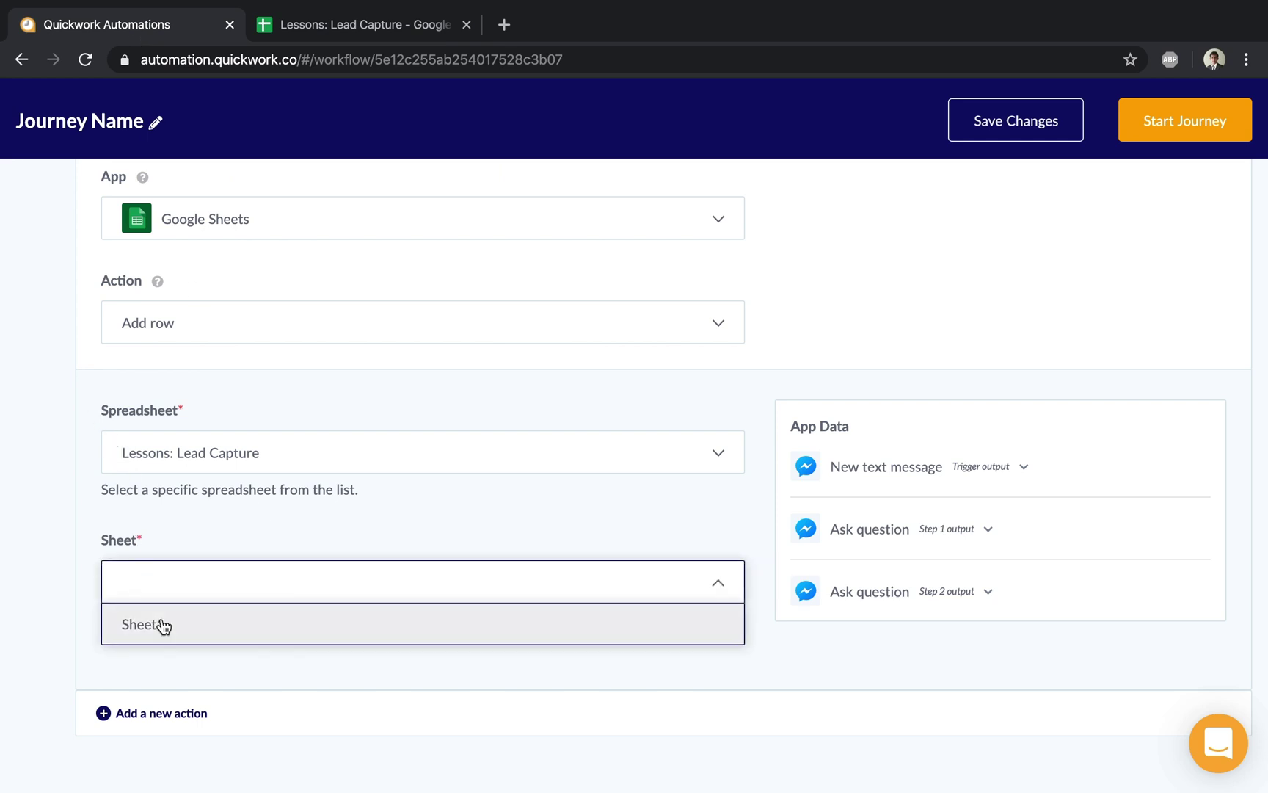
pyautogui.click(162, 625)
pyautogui.scroll(-2, 161, 618)
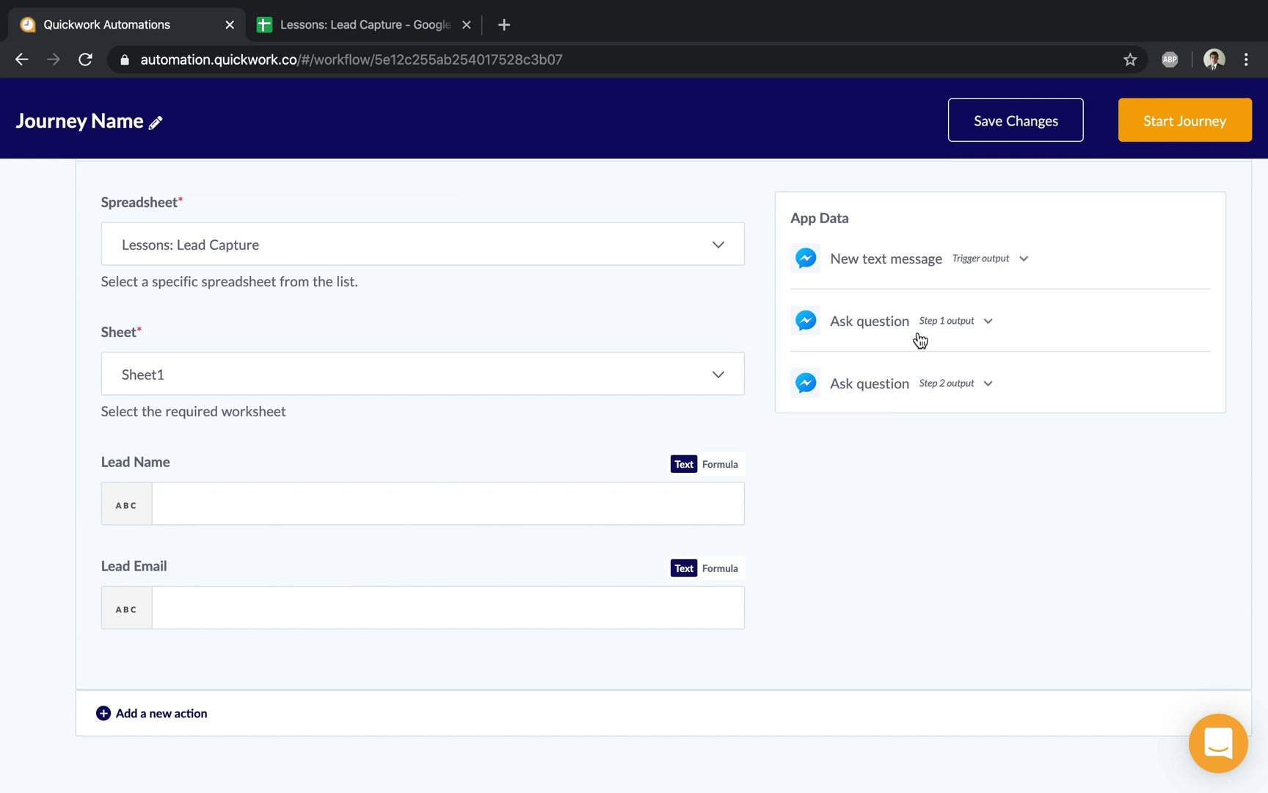
# Map the Step 1 question's Answer into the Lead Name field
pyautogui.click(248, 506)
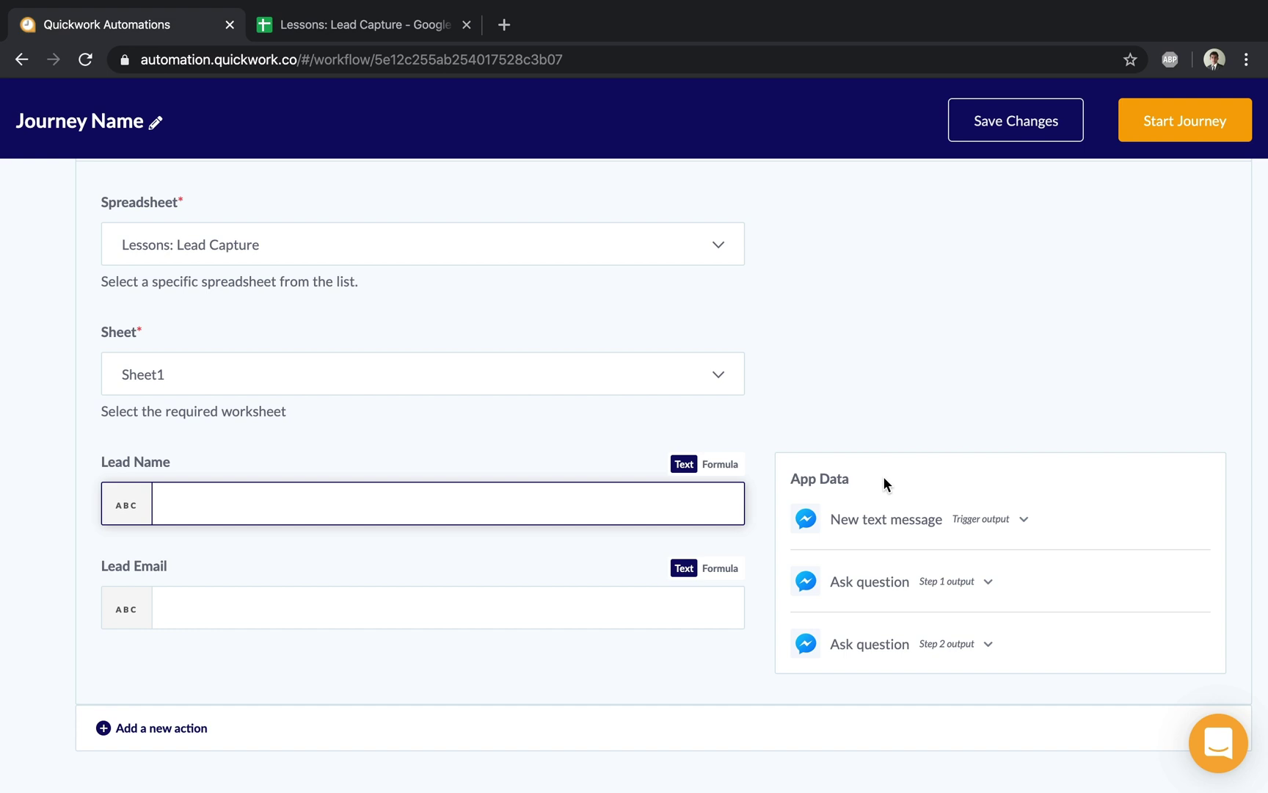
pyautogui.click(950, 582)
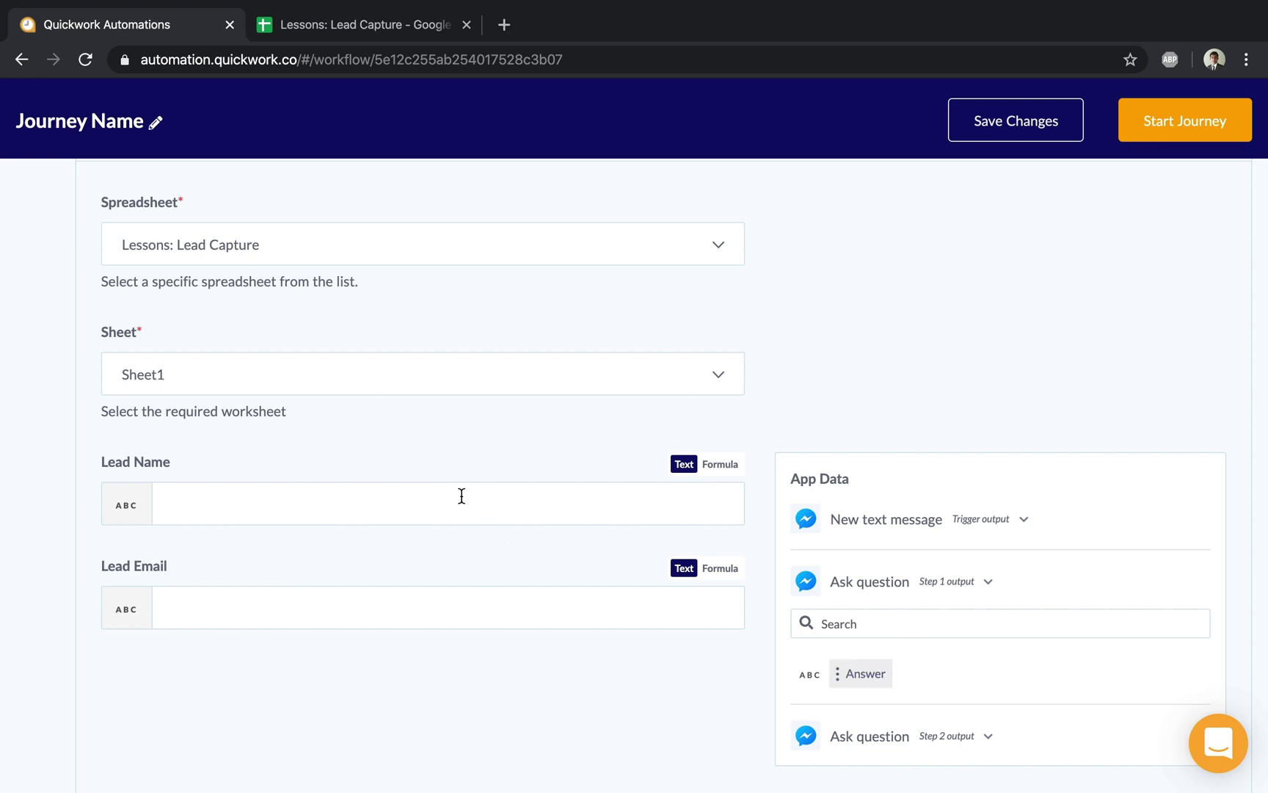
pyautogui.click(869, 682)
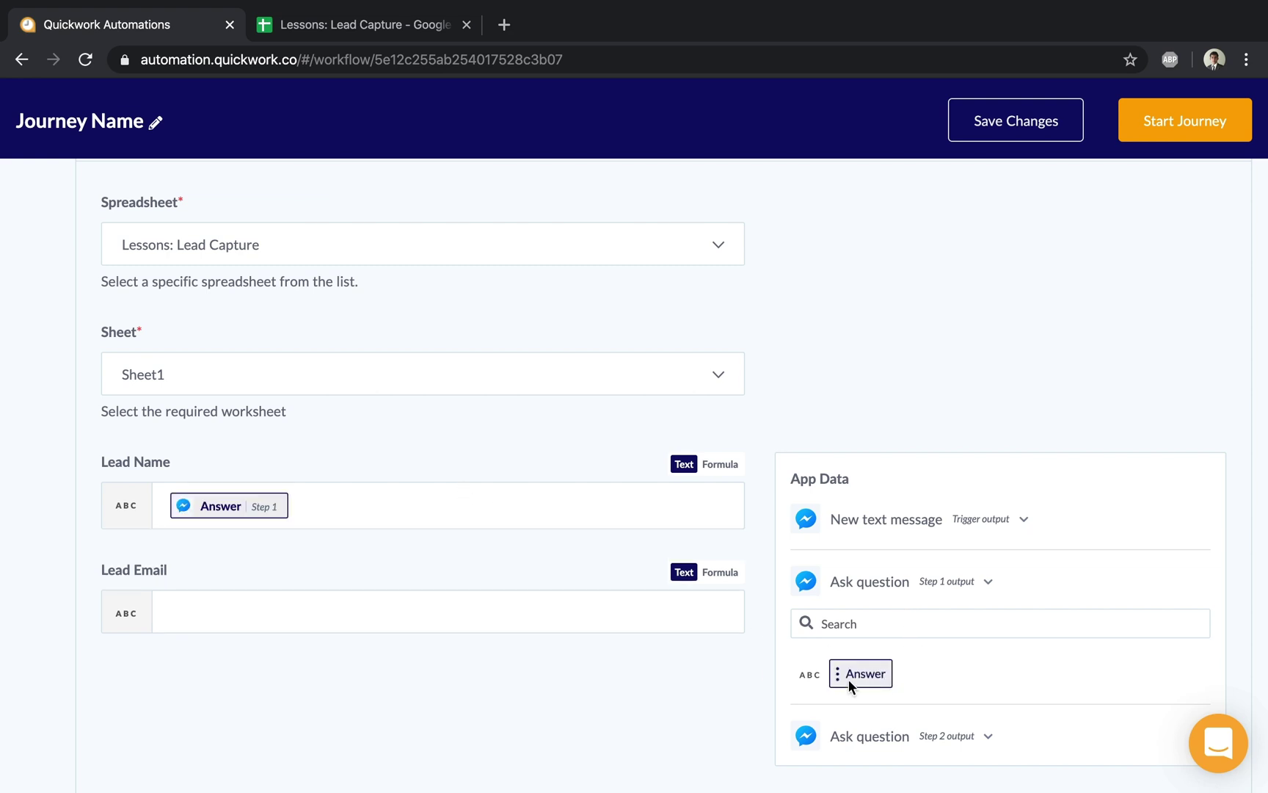
# Map the Step 2 question's Answer into the Lead Email field
pyautogui.click(542, 614)
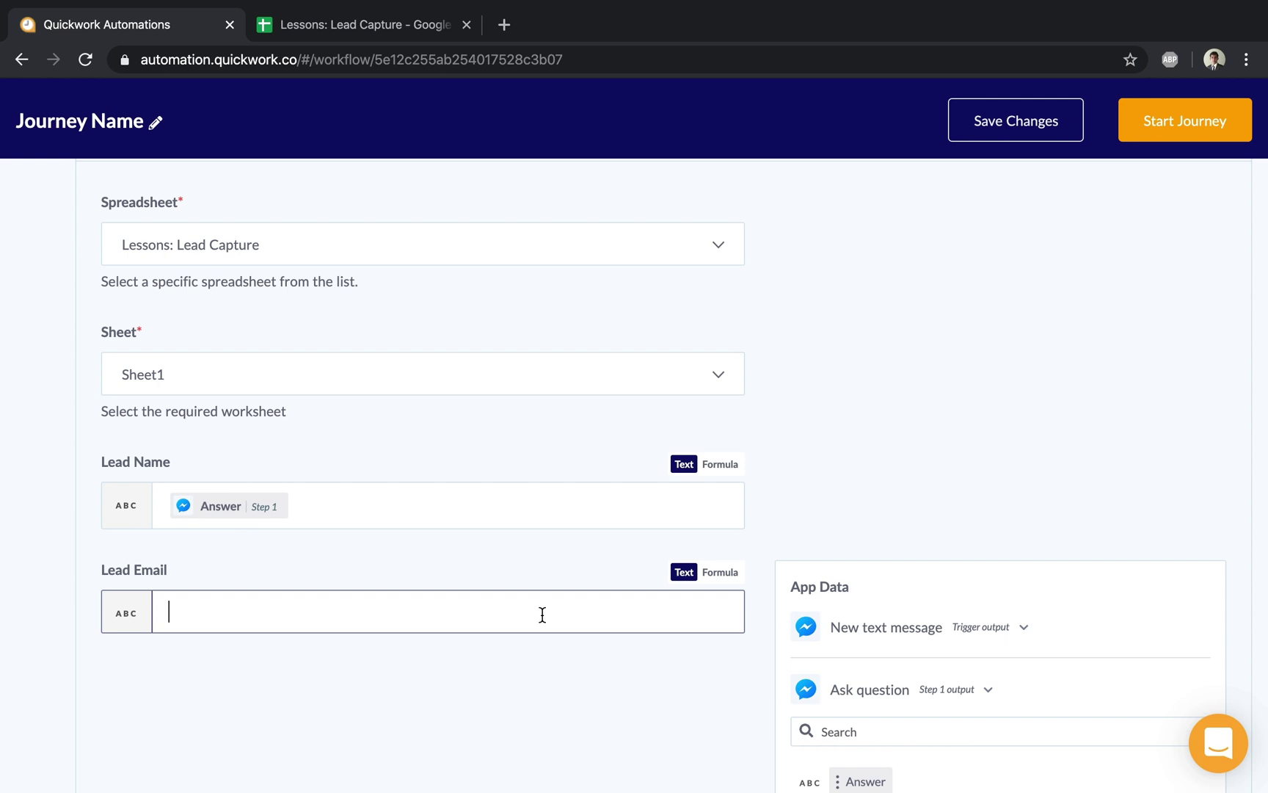
pyautogui.scroll(-3, 543, 614)
pyautogui.click(810, 645)
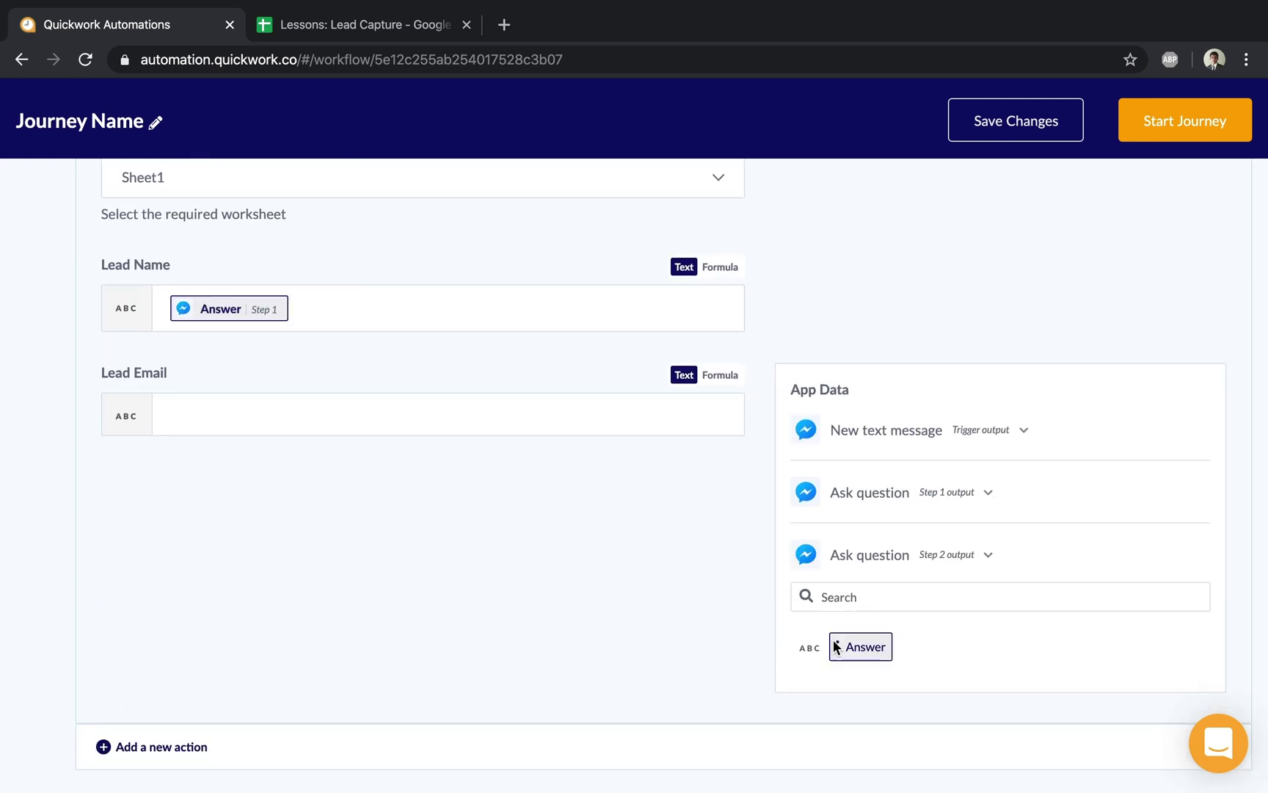
pyautogui.moveTo(833, 645); pyautogui.dragTo(259, 411)
pyautogui.scroll(5, 495, 450)
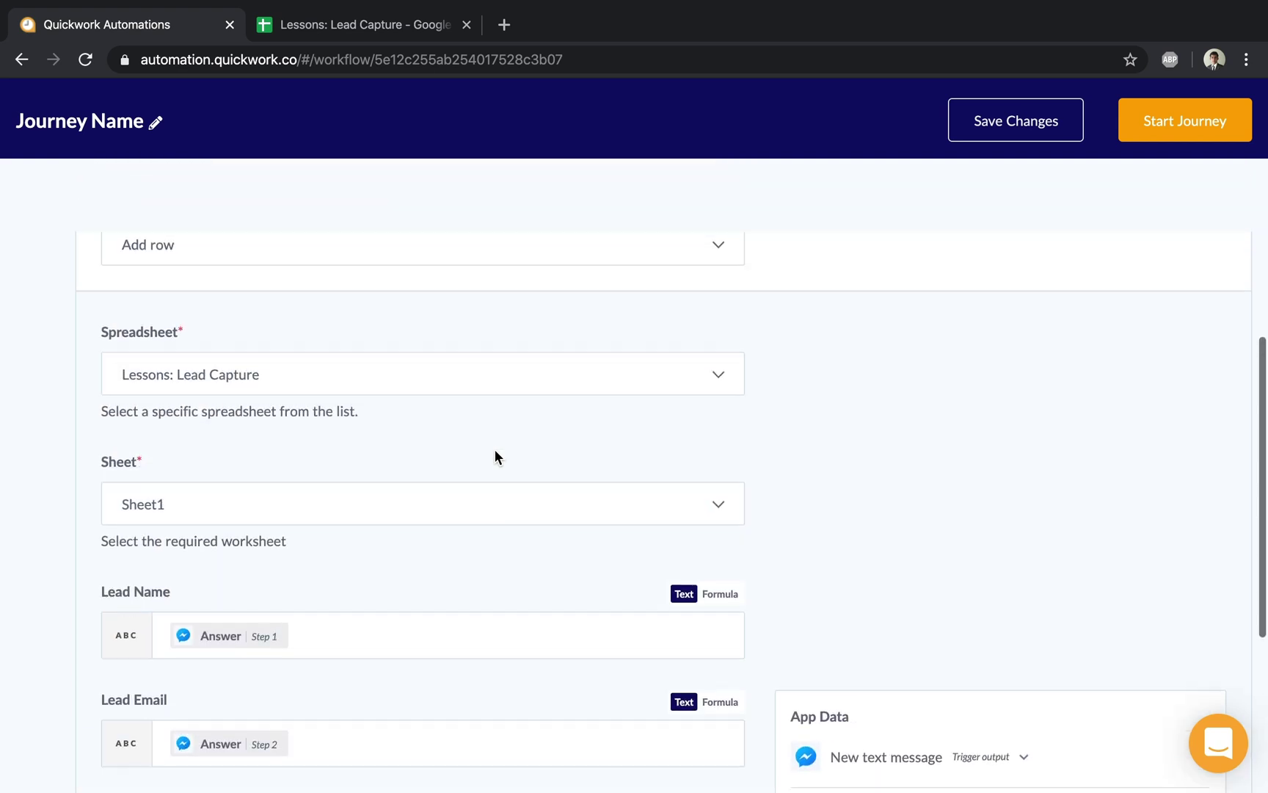
pyautogui.scroll(5, 495, 456)
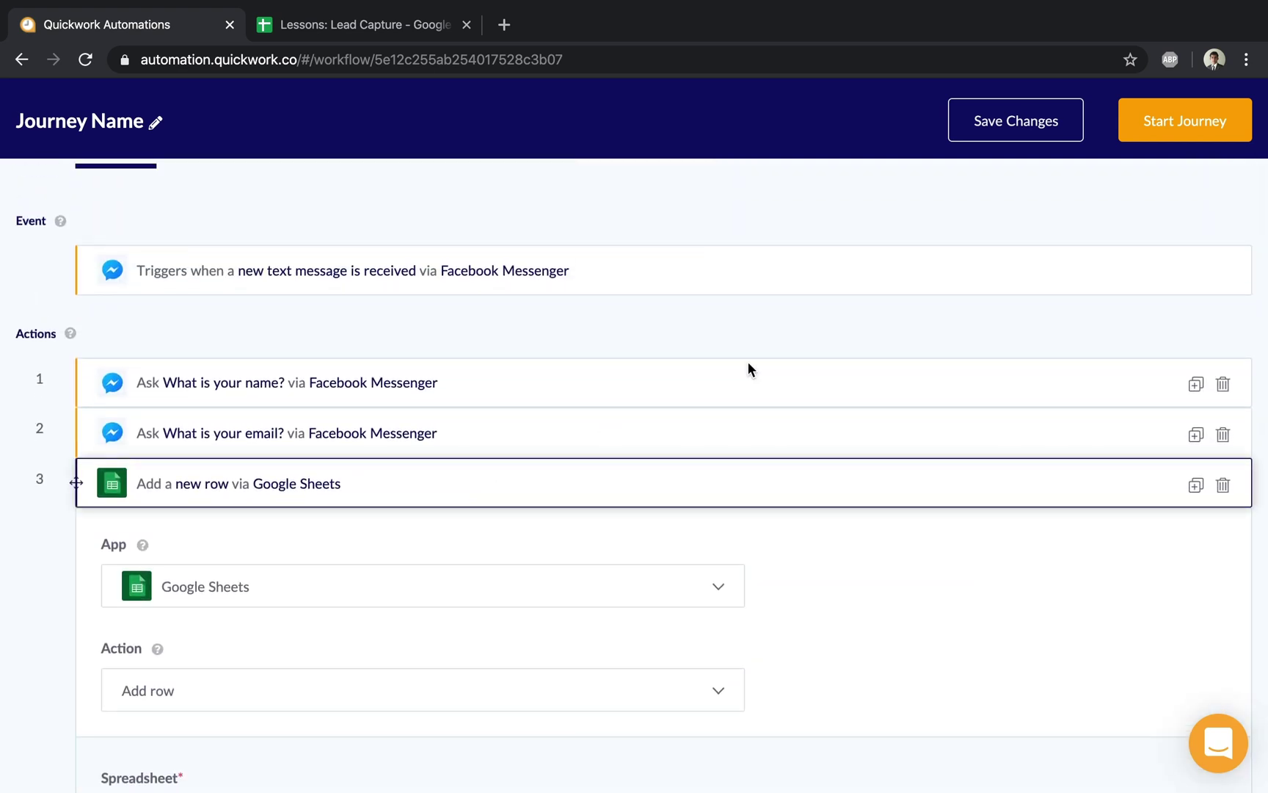
# Save the journey changes and start the journey running
pyautogui.click(1015, 110)
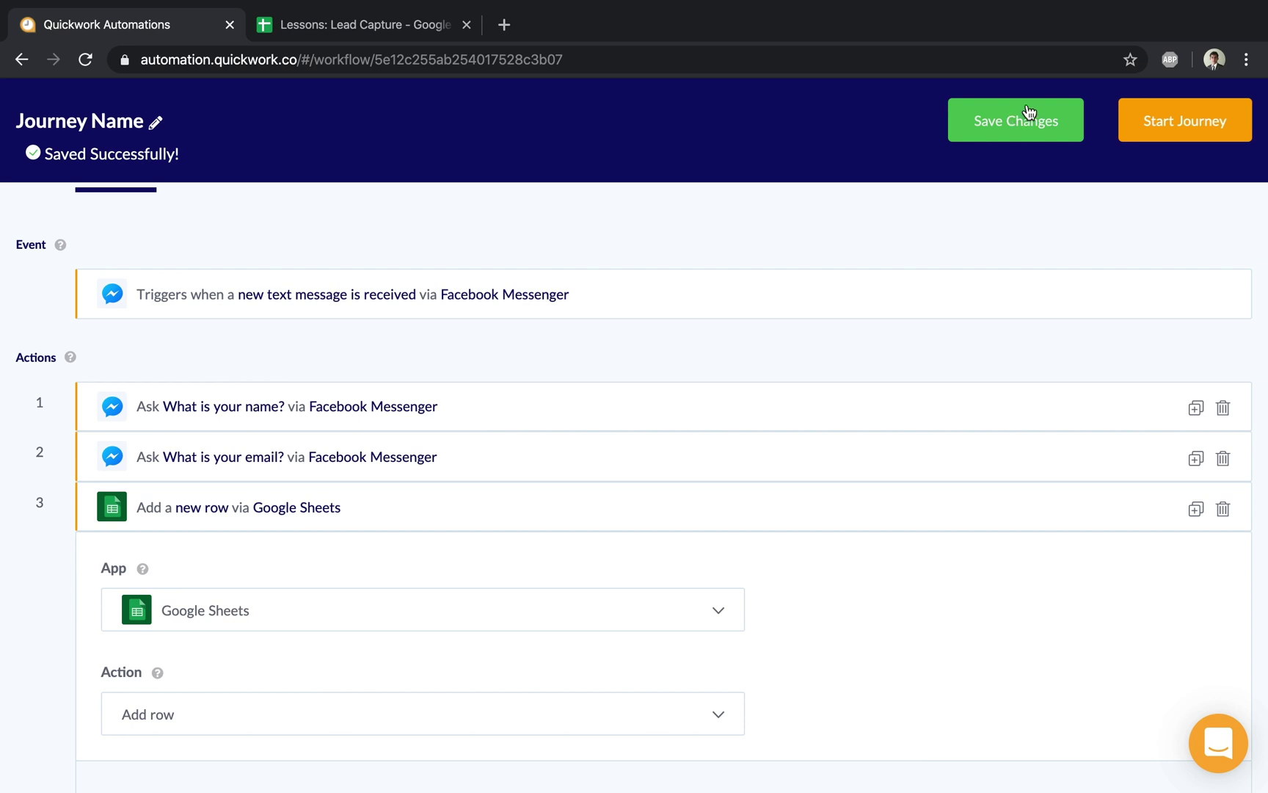
pyautogui.click(1163, 123)
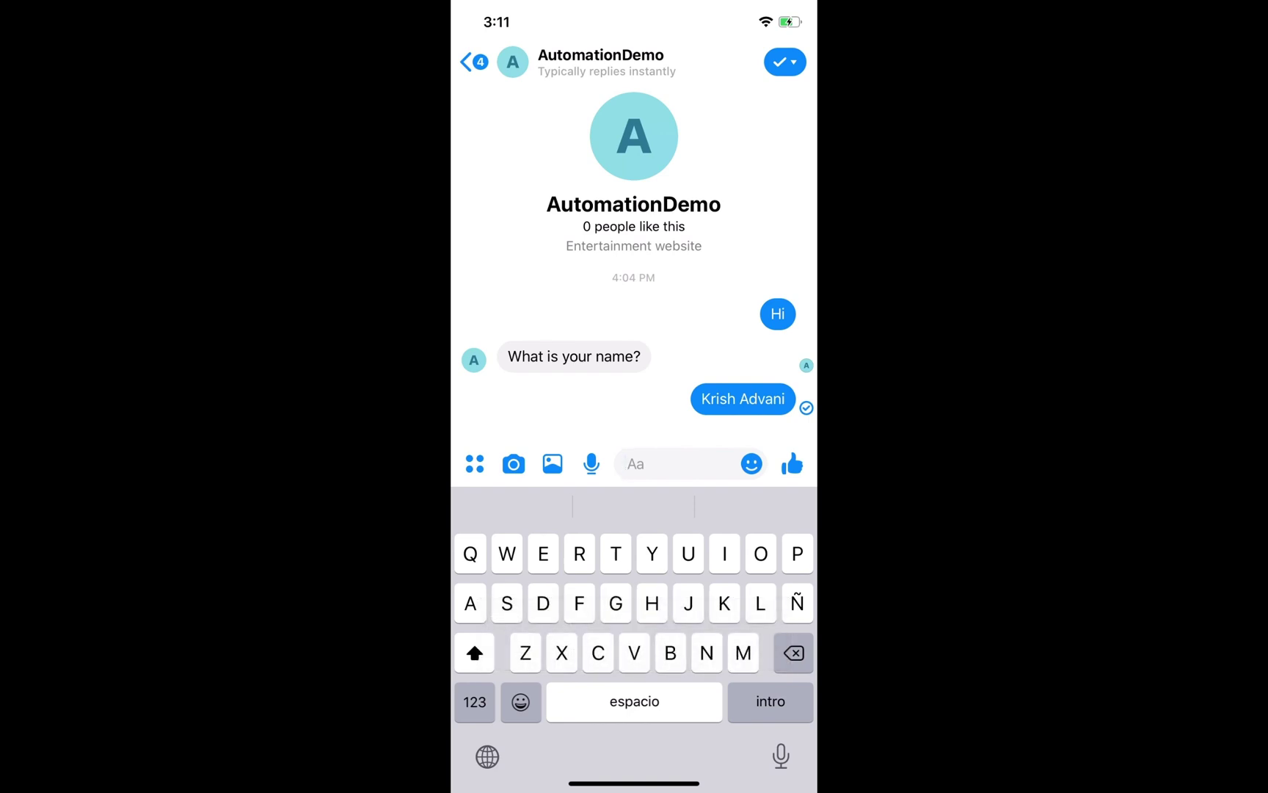
# Send 'Hi' to the AutomationDemo chat and answer the name question with a name
pyautogui.write('Hi')
pyautogui.press('Return')
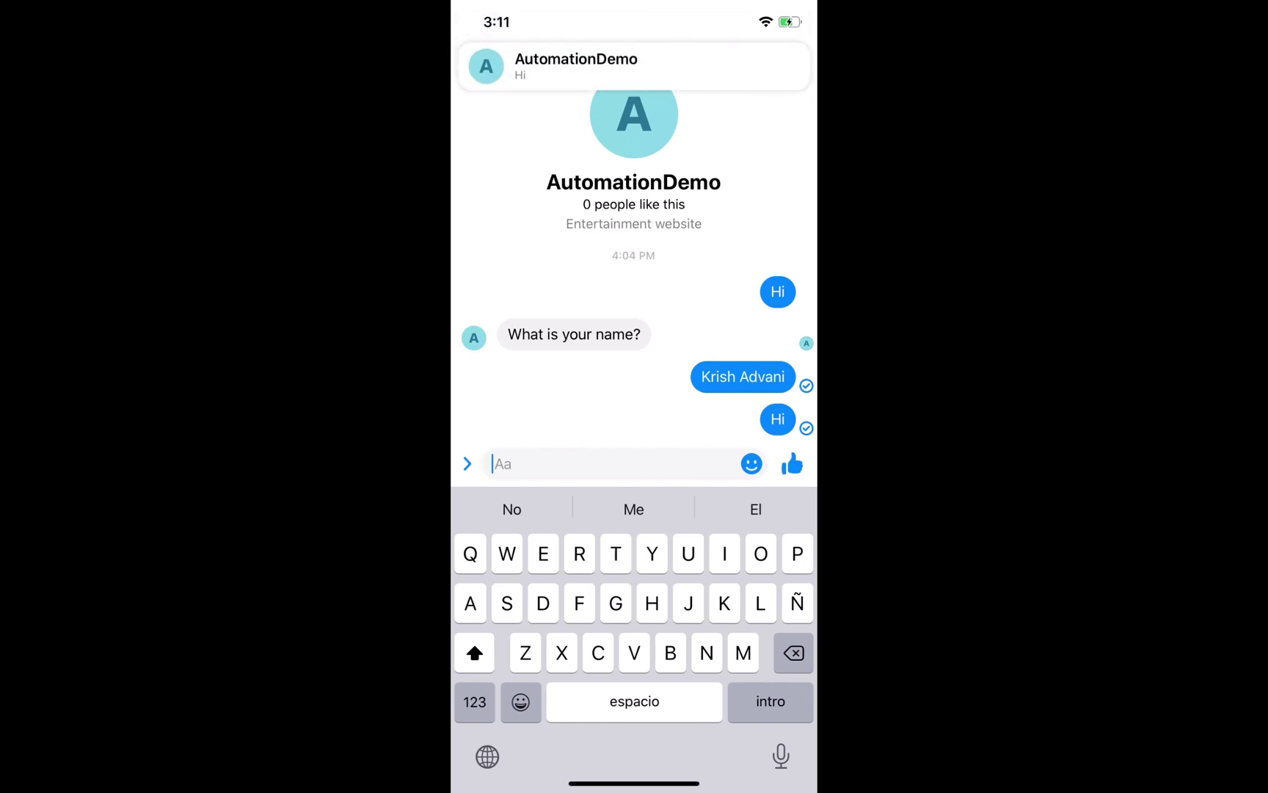
pyautogui.write('Krish')
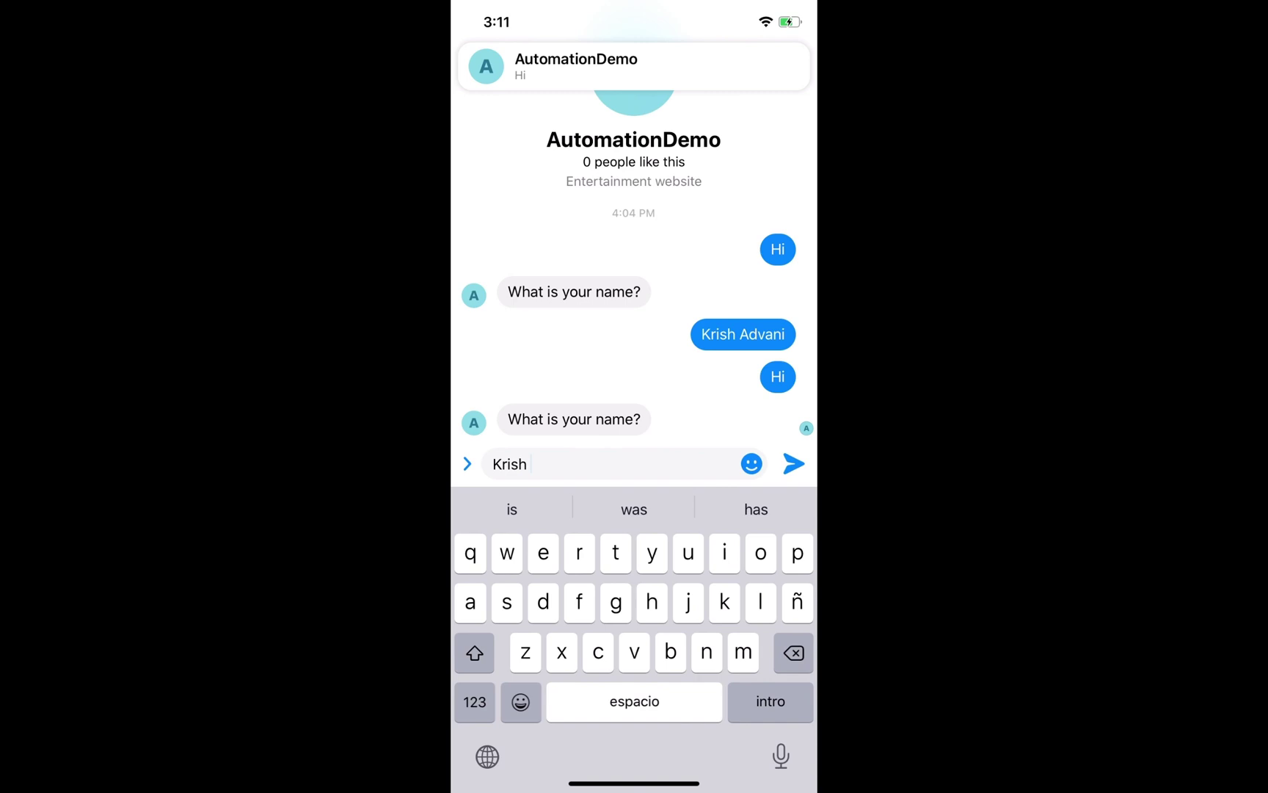
pyautogui.press('Return')
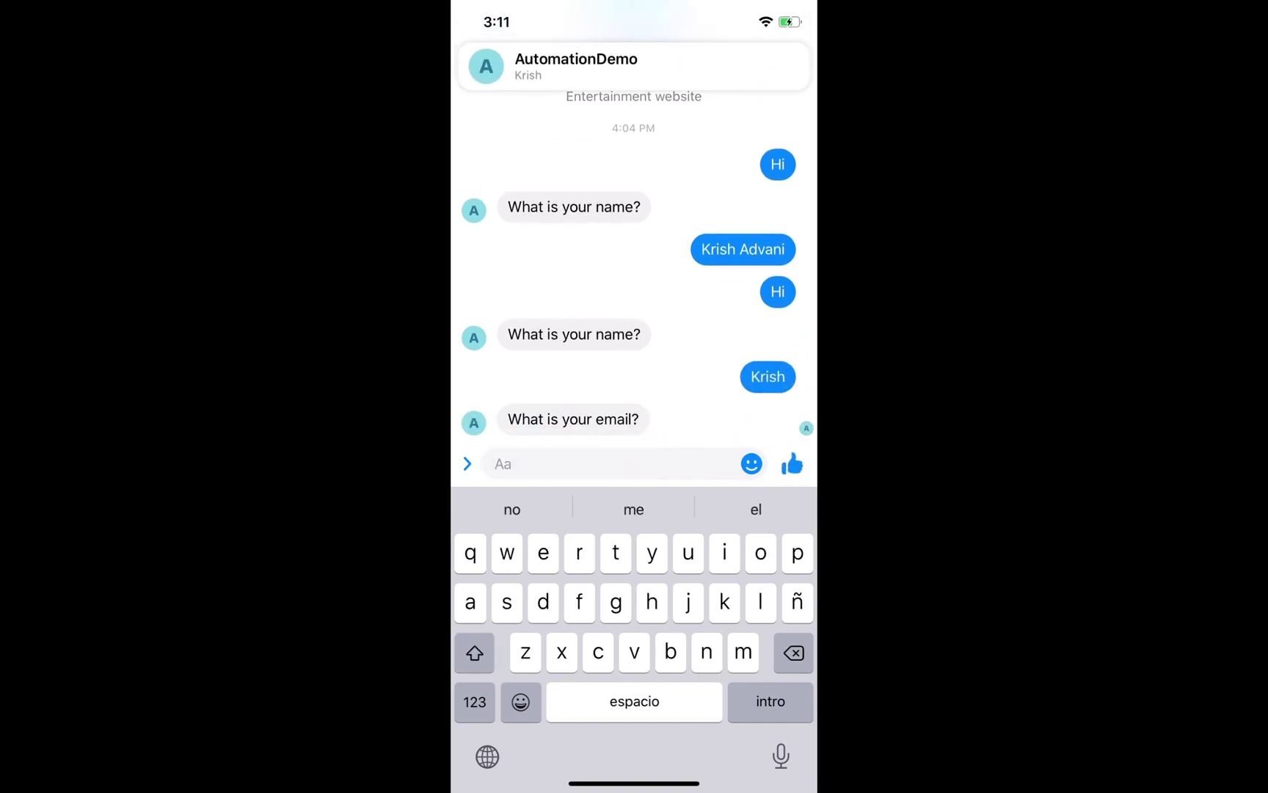
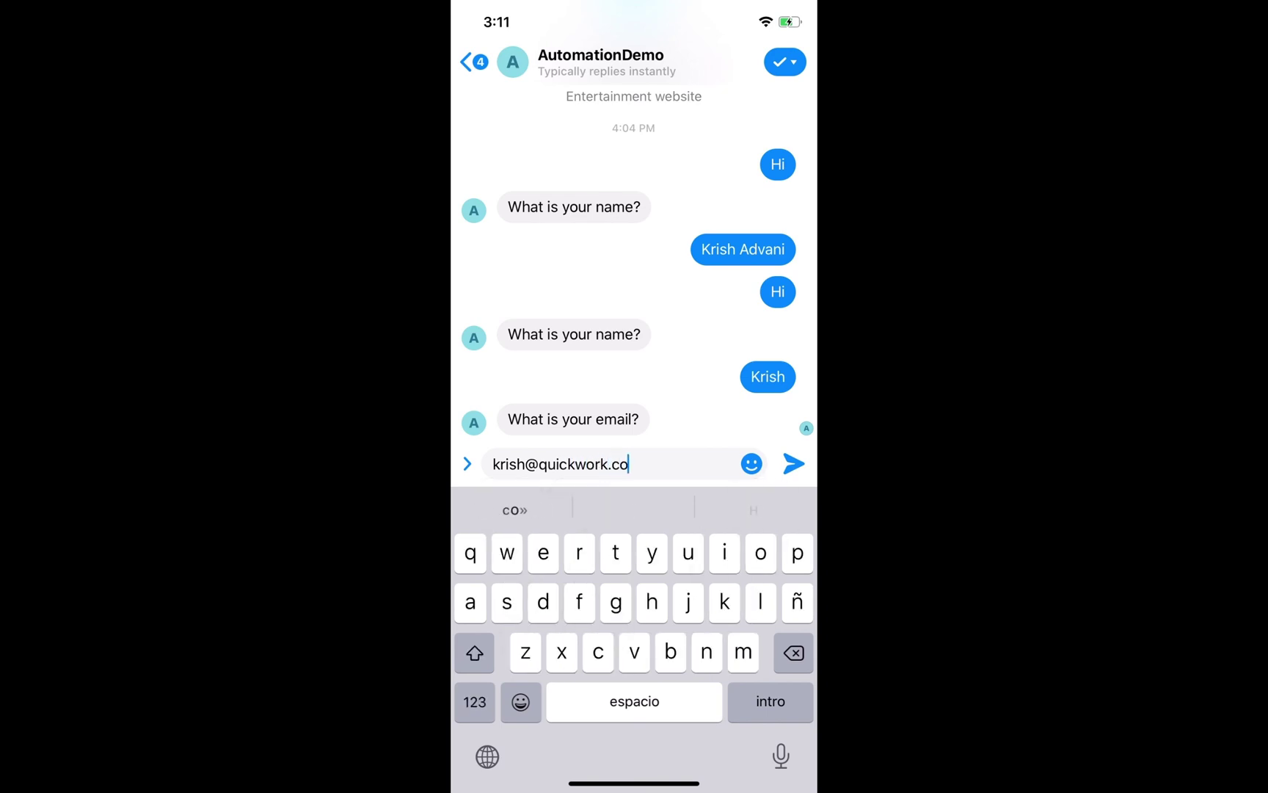
# Answer the email question with an email address, correcting typos before sending
pyautogui.press('Return')
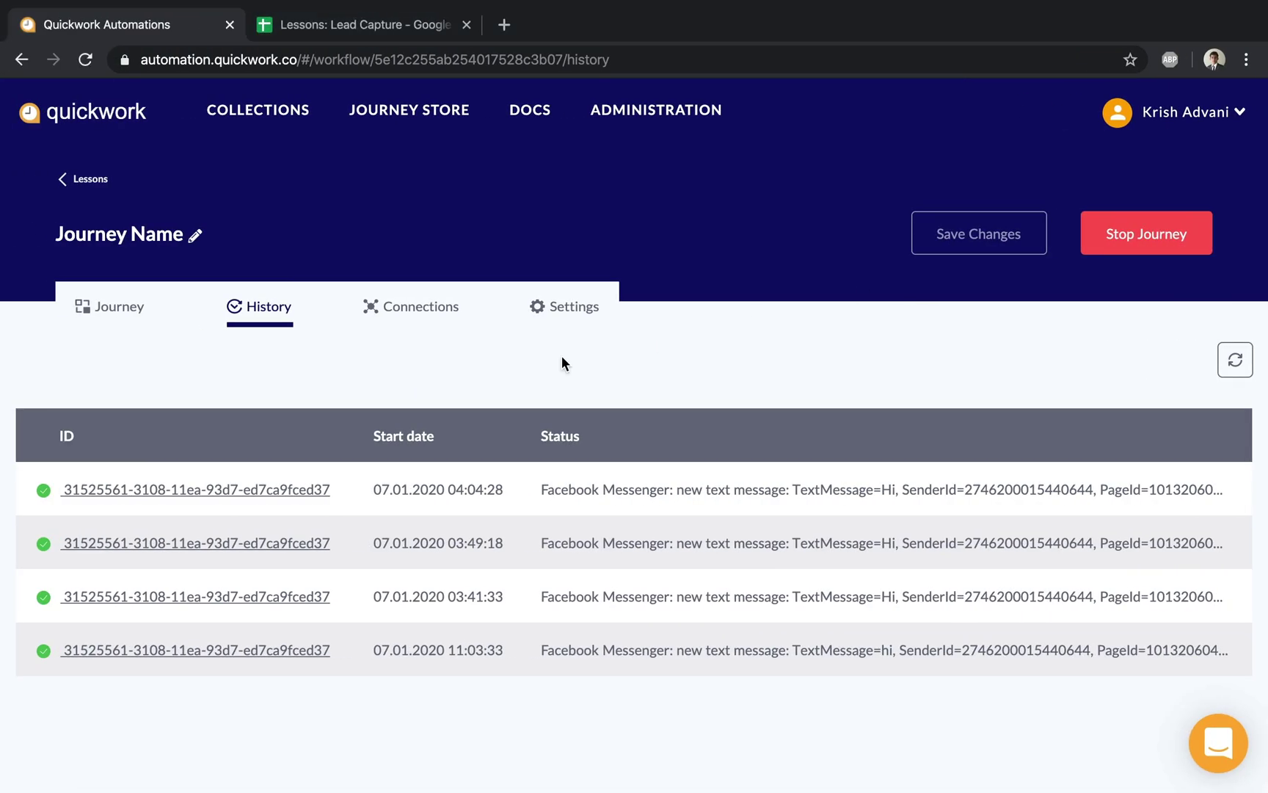
# Refresh the History tab to list the new successful run at 04:10:07
pyautogui.click(1117, 361)
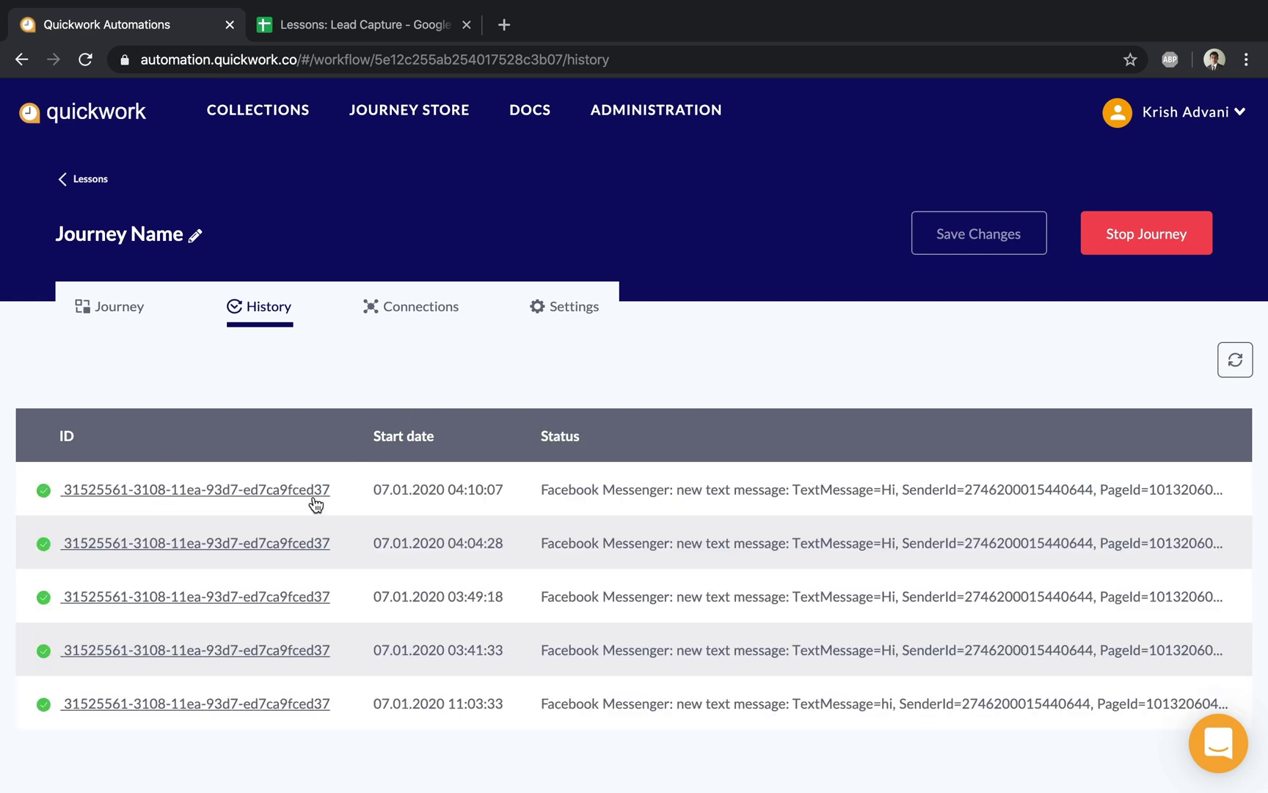
# In the Lessons: Lead Capture sheet, select A2:B2 to check the new lead's name and email
pyautogui.click(382, 25)
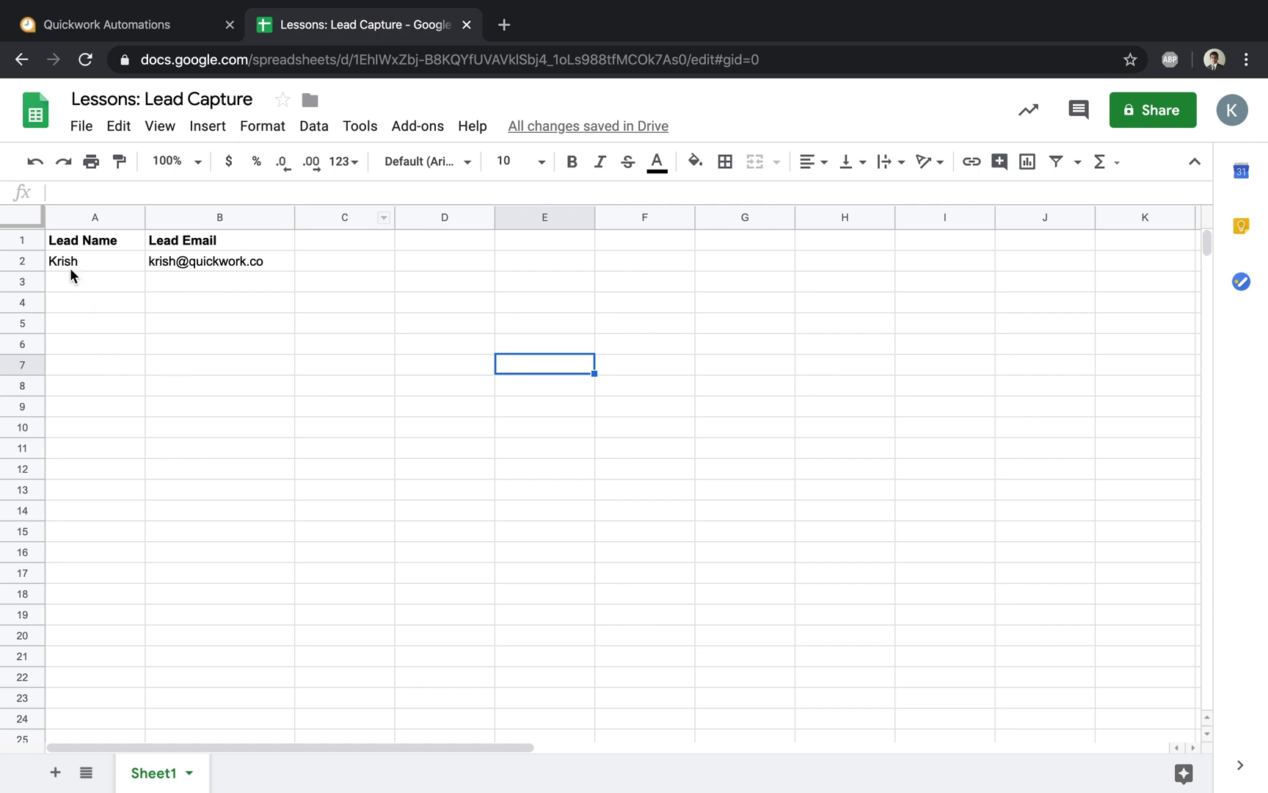
pyautogui.moveTo(69, 266); pyautogui.dragTo(251, 263)
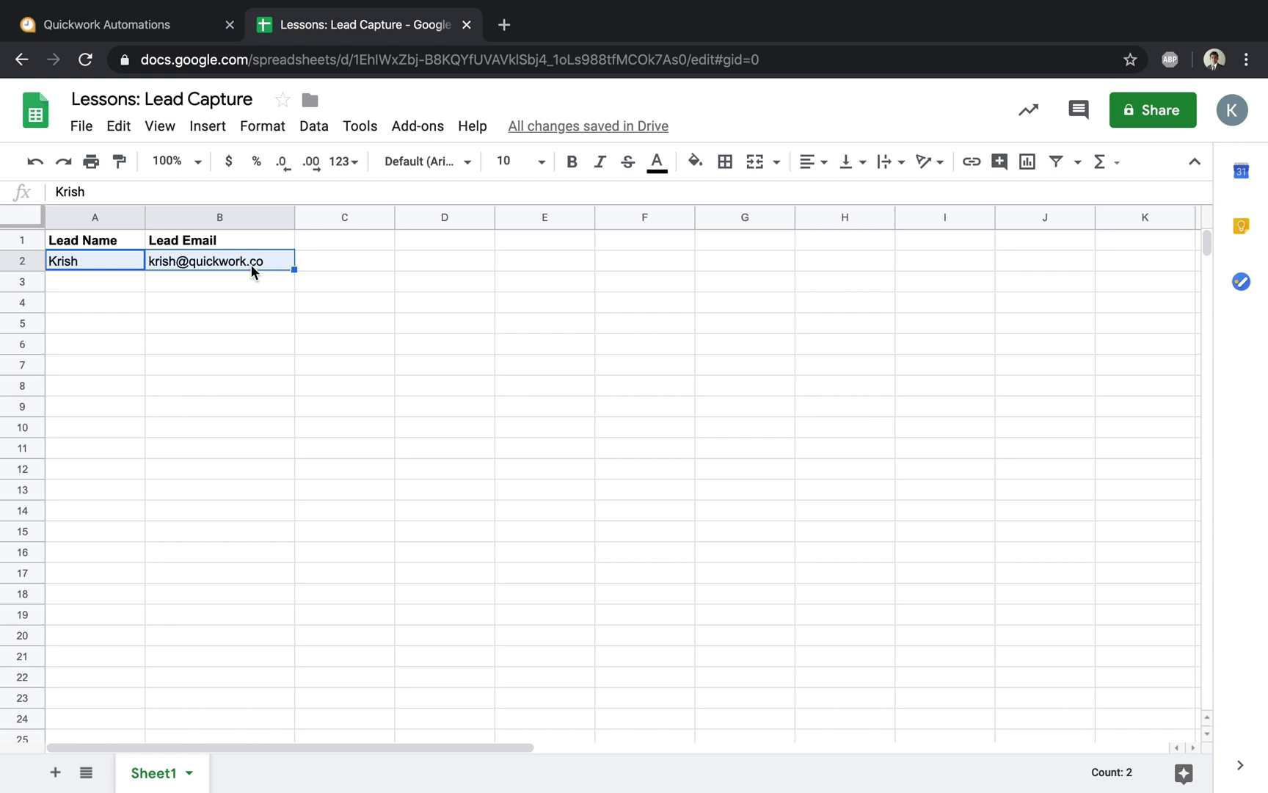
# Open the details of the newest 04:10:07 run from the journey's history
pyautogui.click(120, 36)
pyautogui.click(169, 490)
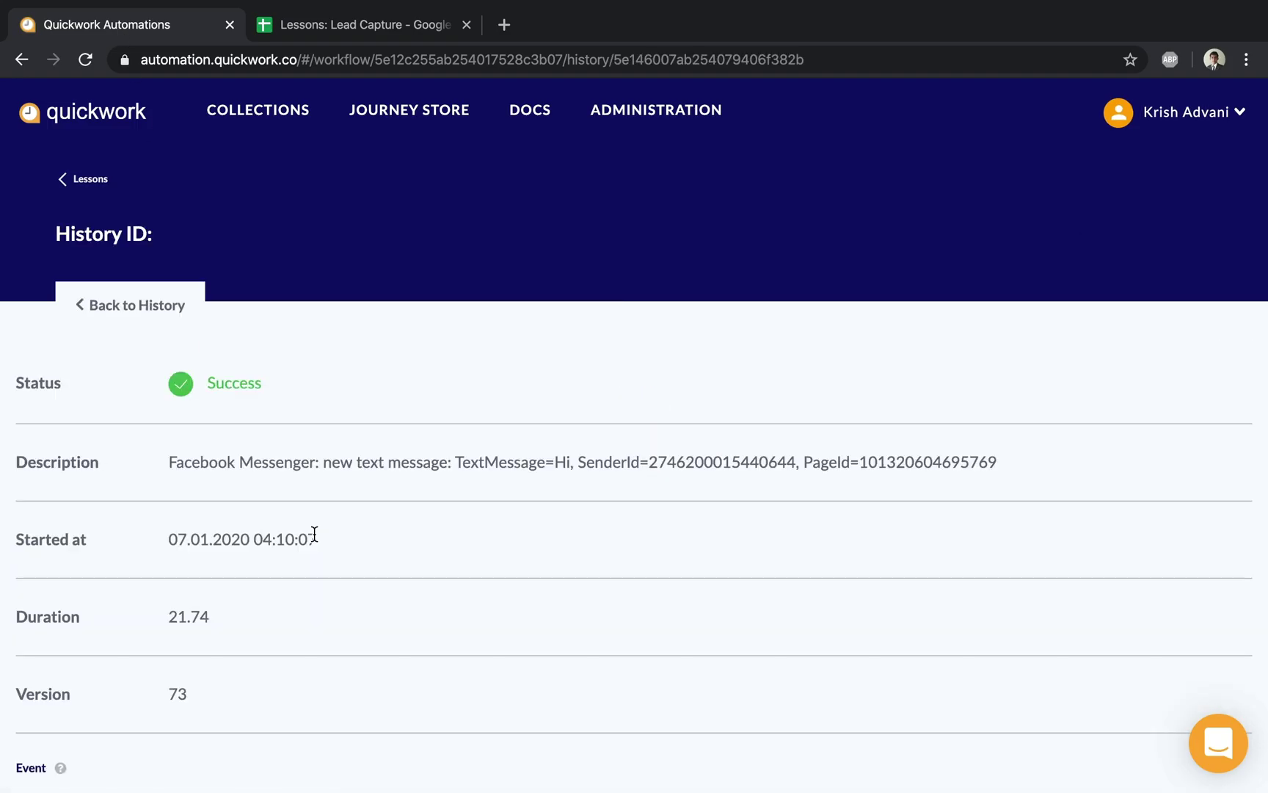
pyautogui.scroll(-3, 315, 534)
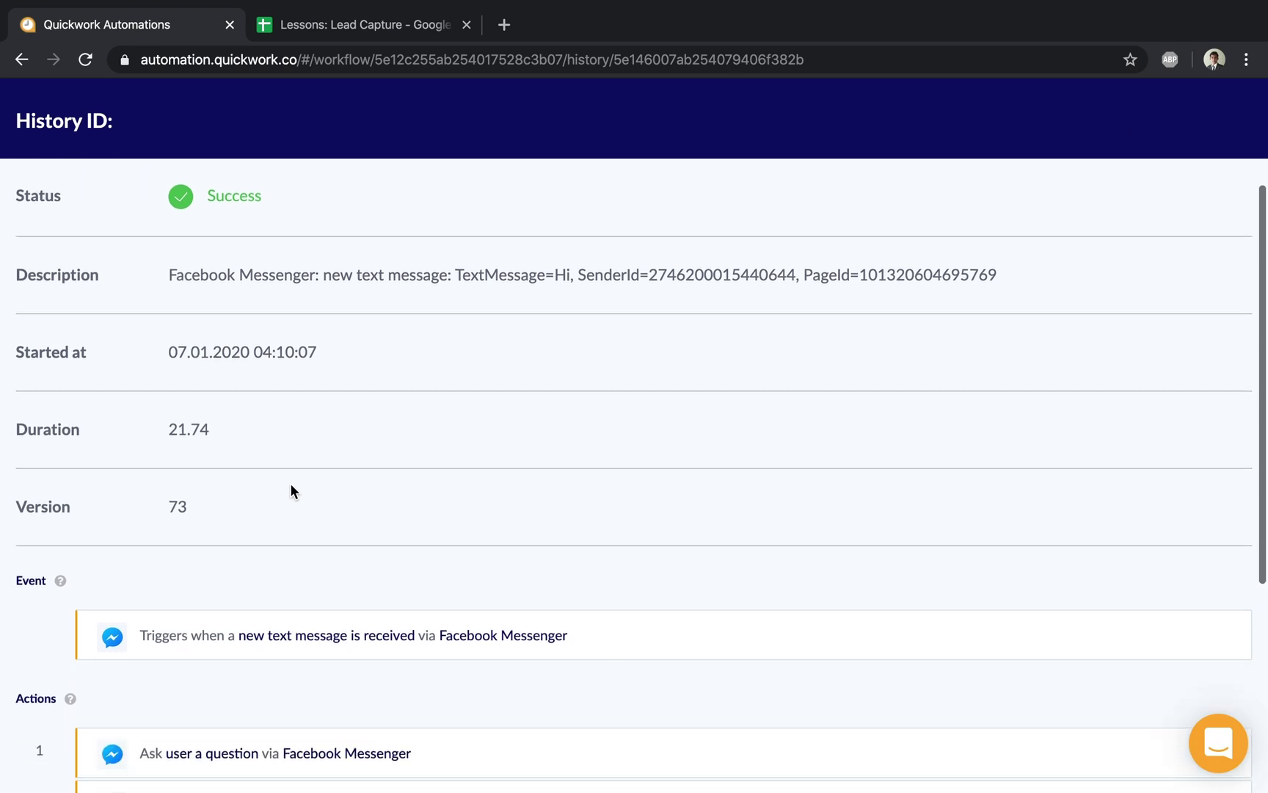
pyautogui.scroll(-1, 291, 482)
pyautogui.scroll(-1, 281, 618)
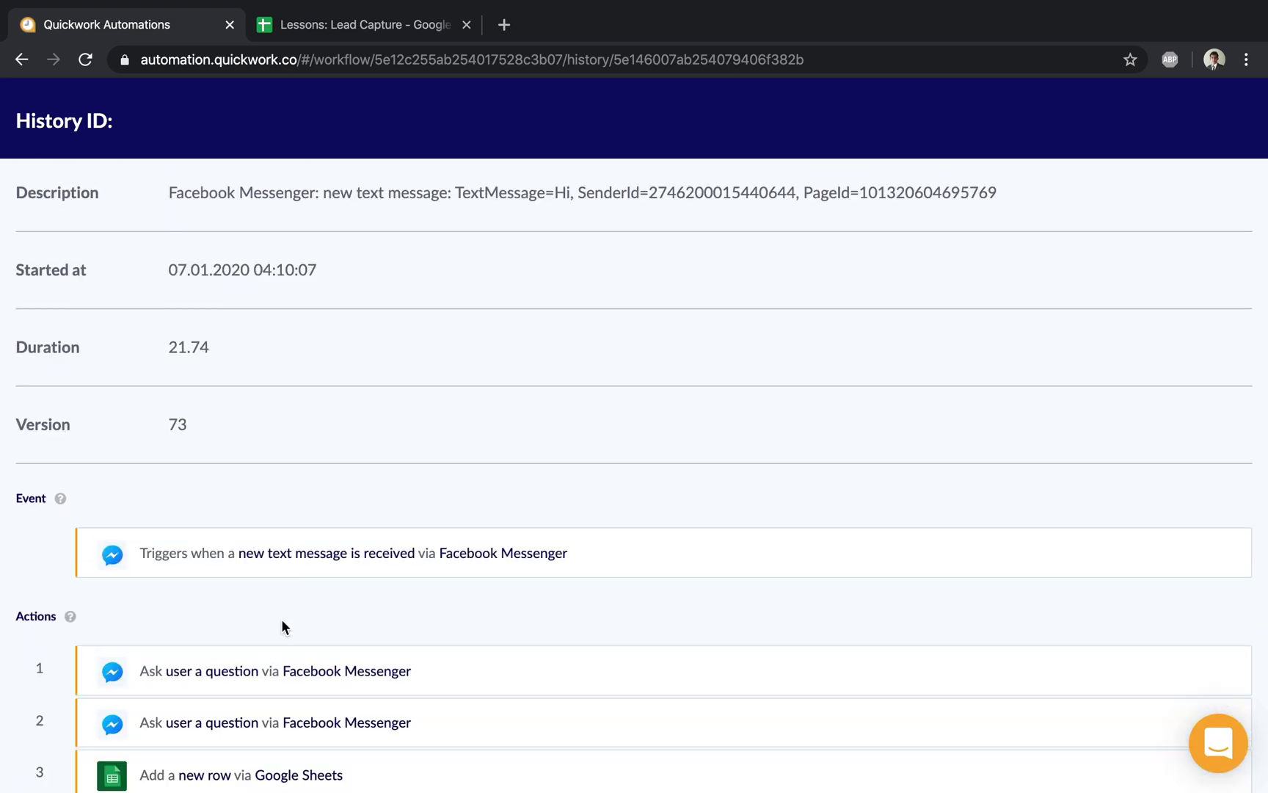
# Expand the Google Sheets Add row step and check its lead name, email and Sheet1 input
pyautogui.click(206, 772)
pyautogui.scroll(-3, 207, 772)
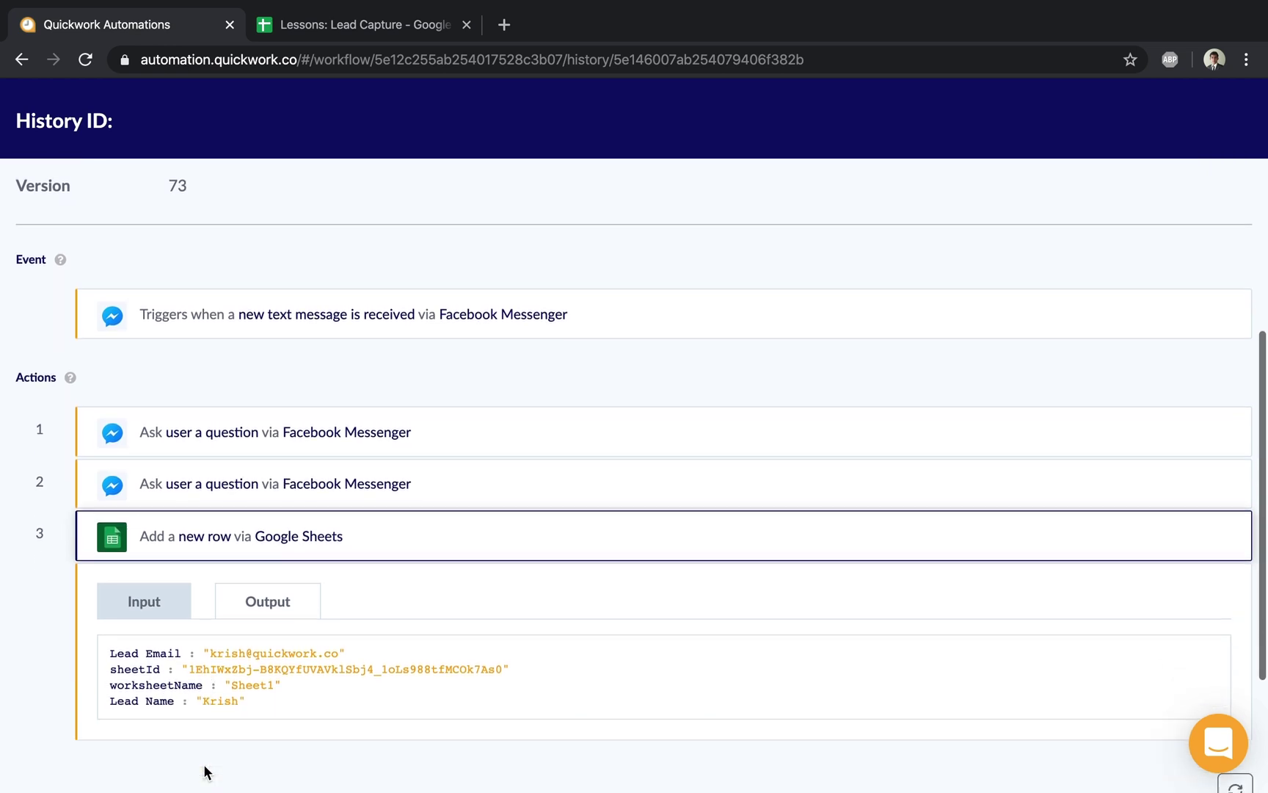
pyautogui.scroll(5, 214, 688)
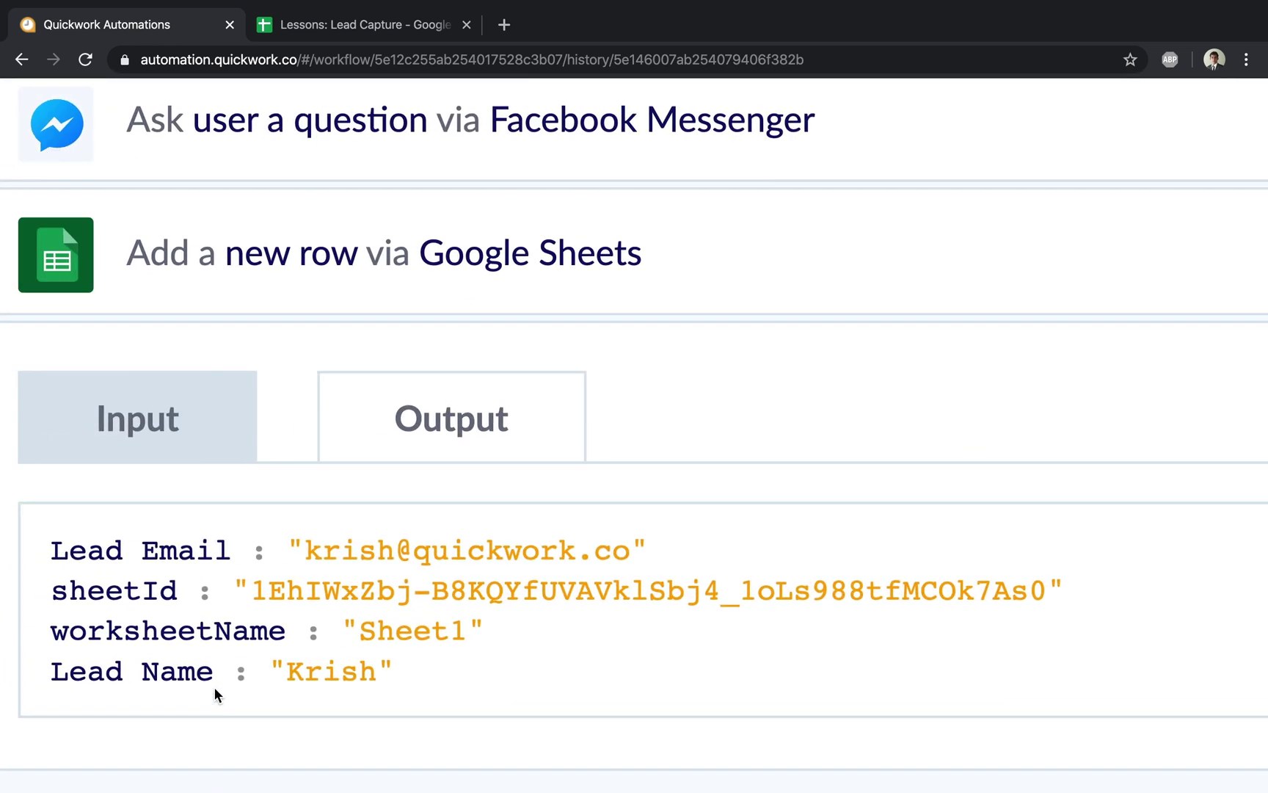
pyautogui.moveTo(315, 545); pyautogui.dragTo(549, 540)
pyautogui.click(872, 547)
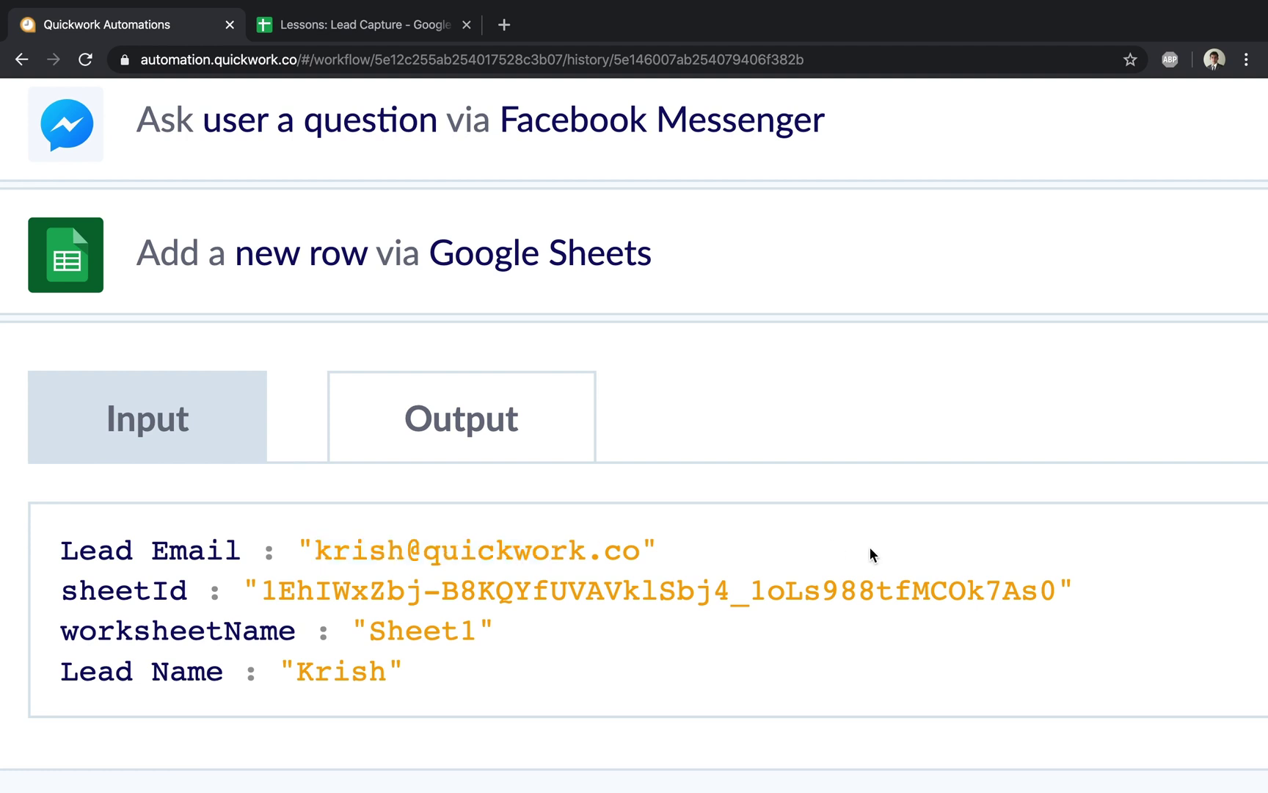
pyautogui.scroll(-5, 869, 552)
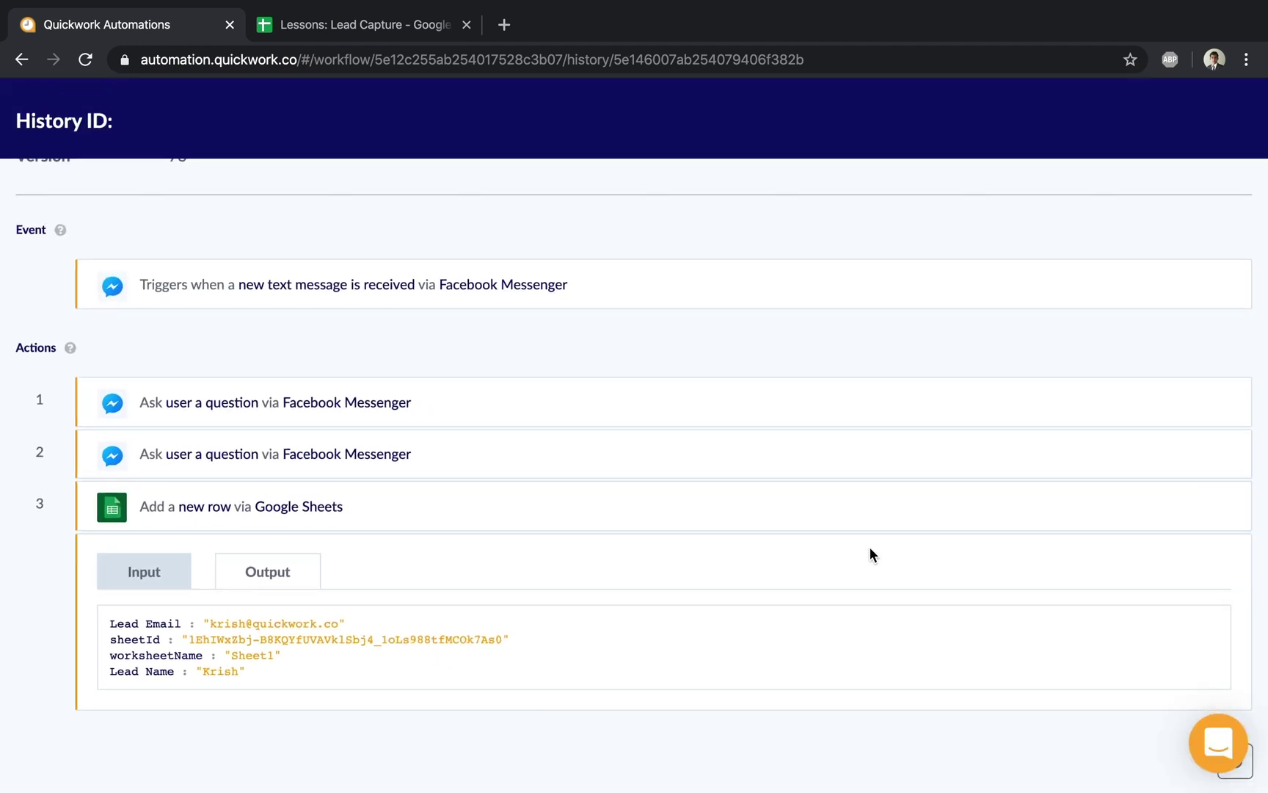
pyautogui.scroll(5, 870, 548)
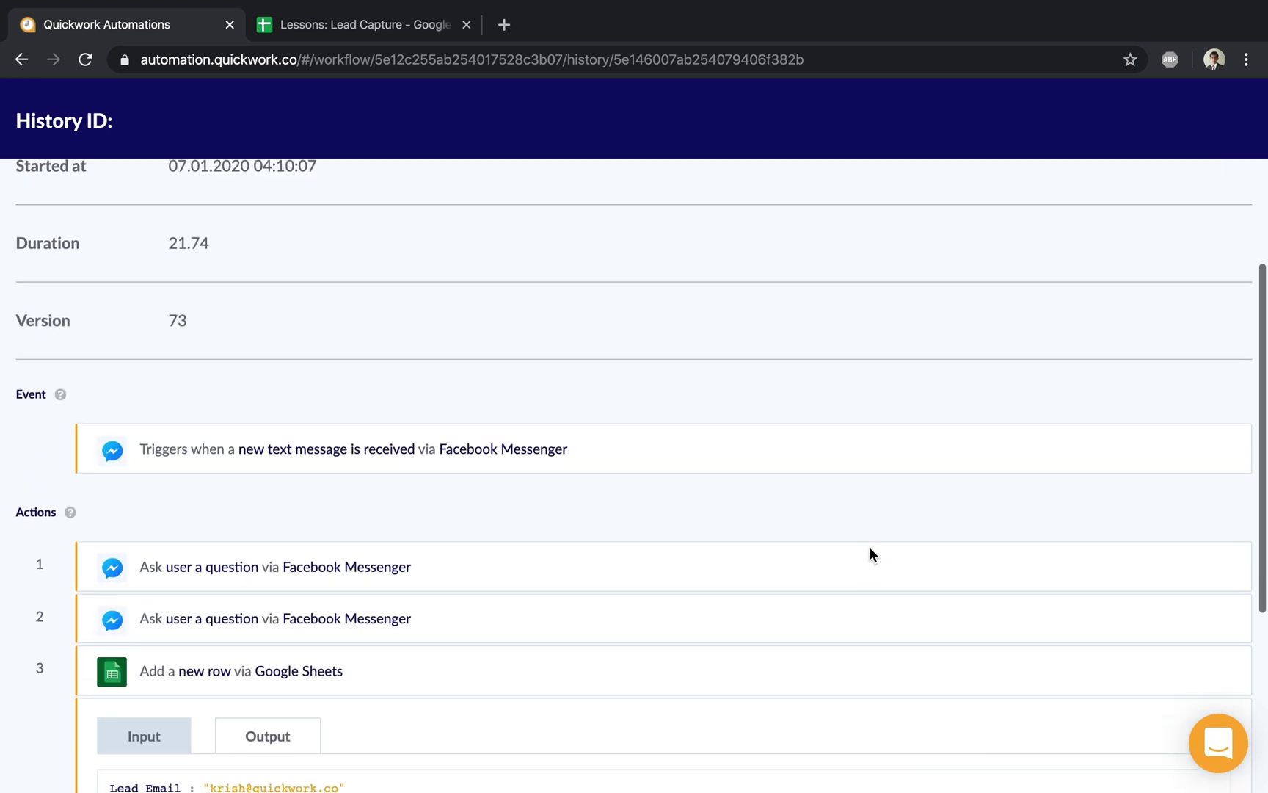